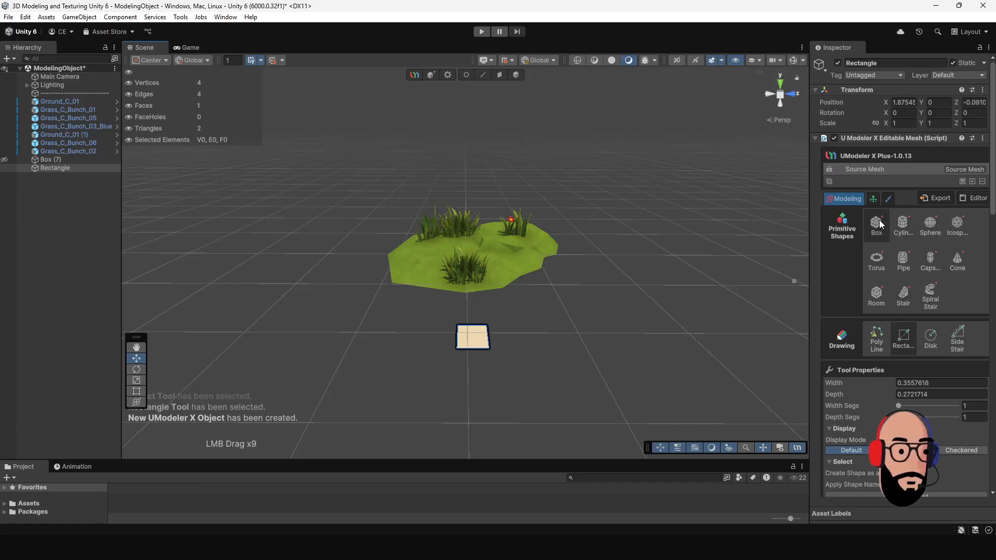
# Step: Delete the Rectangle object from the scene
pyautogui.click(515, 75)
pyautogui.click(81, 200)
pyautogui.click(73, 167)
pyautogui.press('Delete')
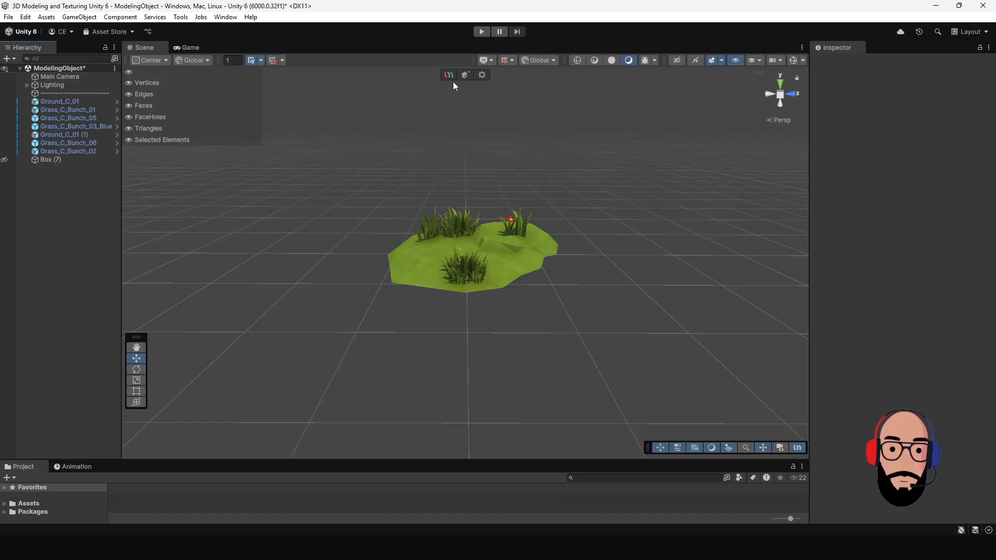
# Step: Create a new UModeler X object and draw a box about 0.39 wide and 0.35 deep in front of the grassy ground
pyautogui.click(466, 74)
pyautogui.click(883, 219)
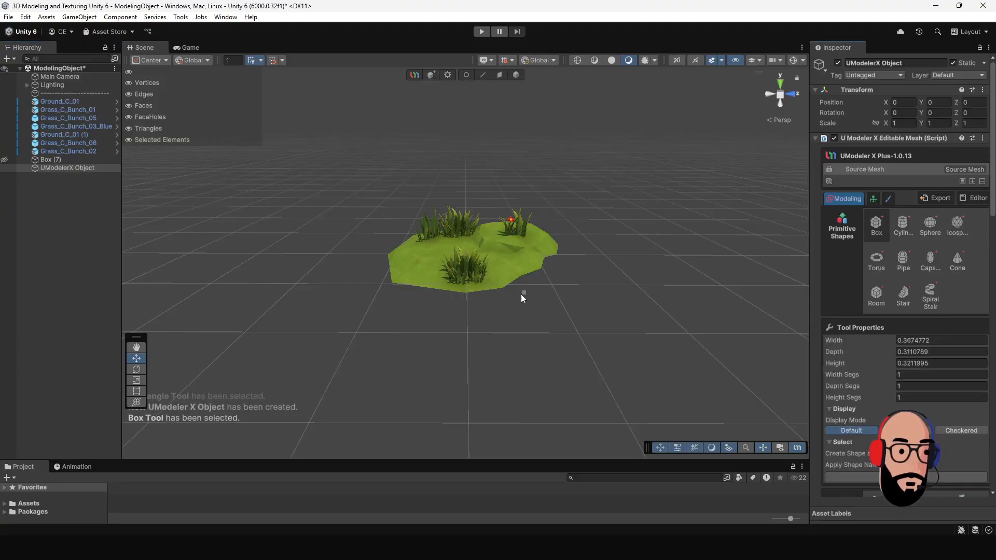
pyautogui.moveTo(453, 326); pyautogui.dragTo(466, 341)
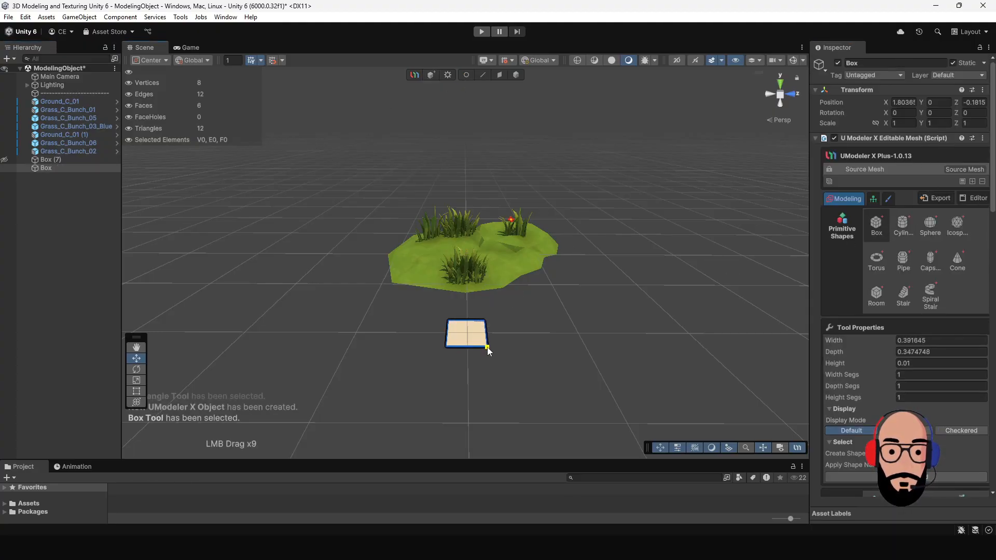
pyautogui.click(485, 314)
pyautogui.press('alt')
pyautogui.press('alt')
pyautogui.keyDown('alt'); pyautogui.moveTo(502, 310); pyautogui.dragTo(516, 113, button='middle'); pyautogui.keyUp('alt')
# Step: Add a Mirror modifier to the new box
pyautogui.click(516, 74)
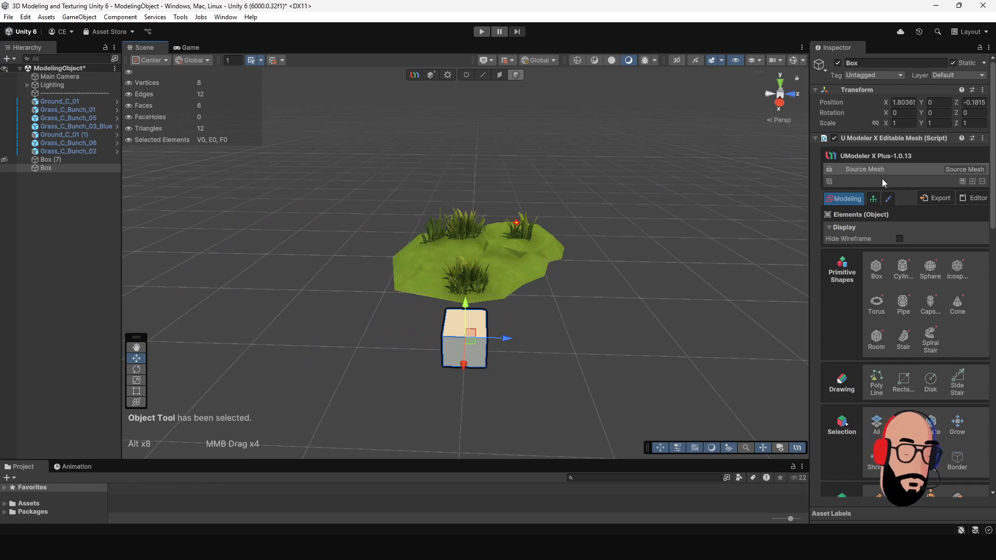
pyautogui.click(972, 182)
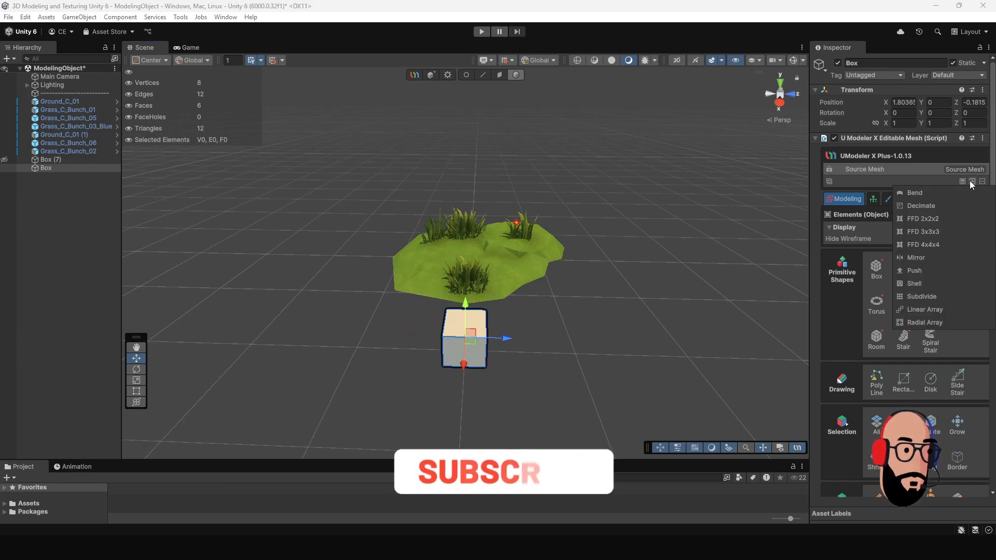
pyautogui.click(923, 257)
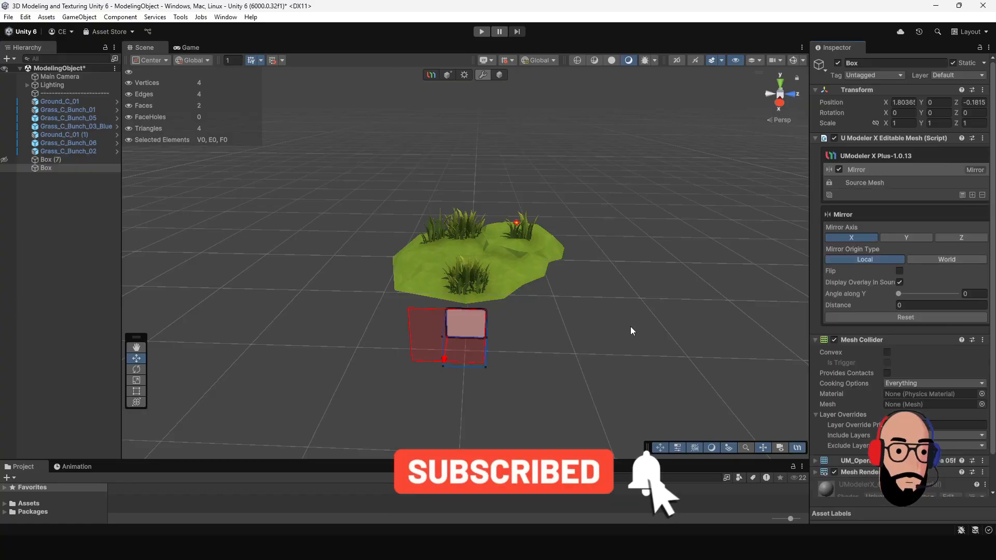
# Step: Switch the mirror axis to Y, to Z and back to X to compare the mirror planes
pyautogui.keyDown('alt'); pyautogui.moveTo(475, 342); pyautogui.dragTo(575, 296); pyautogui.keyUp('alt')
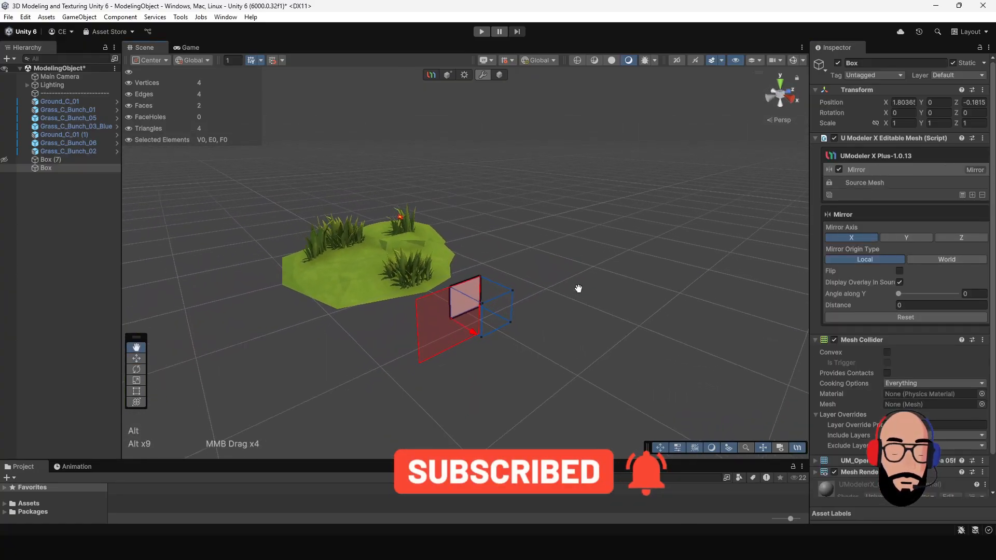
pyautogui.scroll(2, 562, 255)
pyautogui.keyDown('alt'); pyautogui.moveTo(562, 255); pyautogui.dragTo(525, 286); pyautogui.keyUp('alt')
pyautogui.scroll(1, 525, 286)
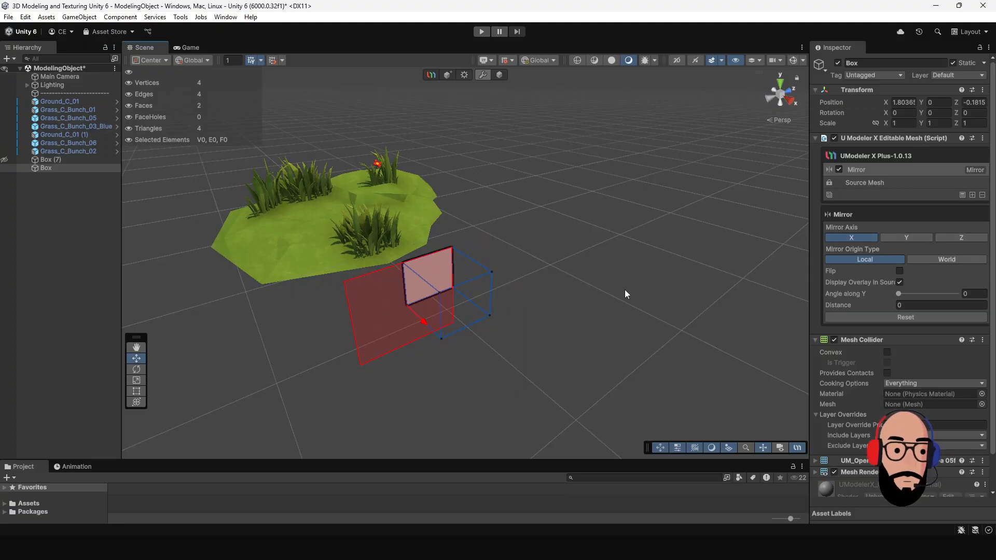
pyautogui.keyDown('alt'); pyautogui.moveTo(329, 288); pyautogui.dragTo(589, 284); pyautogui.keyUp('alt')
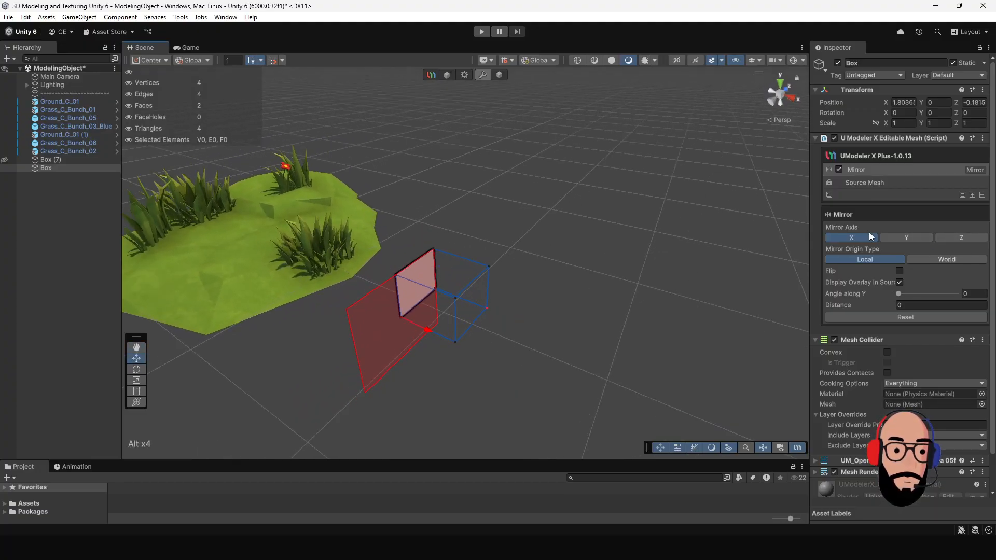
pyautogui.click(908, 239)
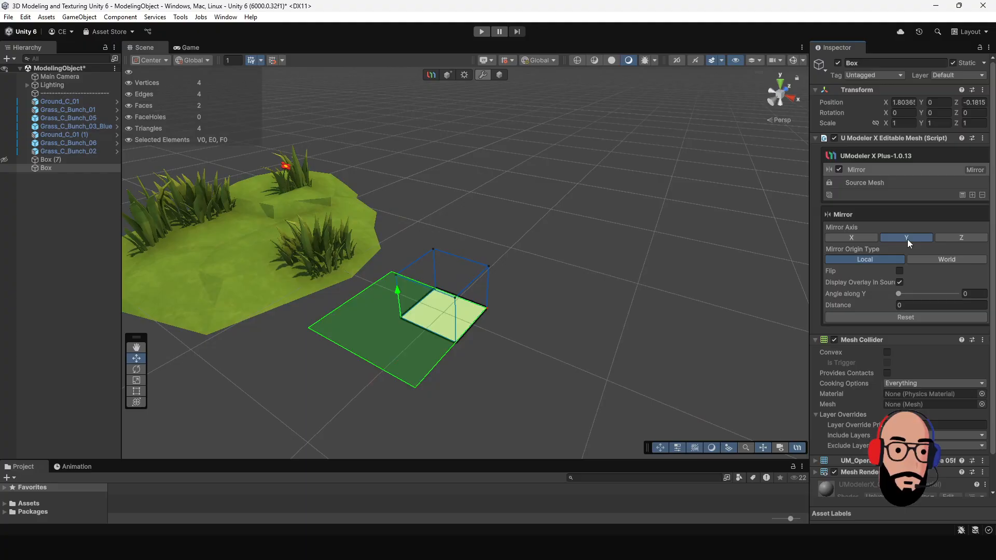
pyautogui.click(950, 238)
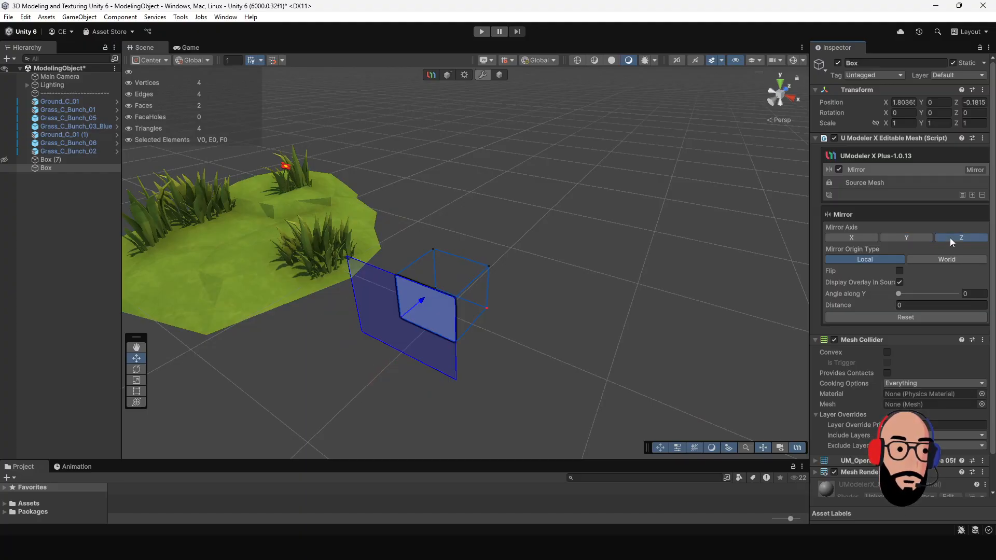
pyautogui.click(861, 240)
# Step: Move the X-axis mirror plane away from the box to a distance of about 0.50
pyautogui.keyDown('alt'); pyautogui.moveTo(592, 282); pyautogui.dragTo(611, 300); pyautogui.keyUp('alt')
pyautogui.keyDown('alt'); pyautogui.moveTo(433, 335); pyautogui.dragTo(445, 322, button='middle'); pyautogui.keyUp('alt')
pyautogui.moveTo(432, 323); pyautogui.dragTo(558, 296)
pyautogui.keyDown('alt'); pyautogui.moveTo(558, 296); pyautogui.dragTo(501, 326, button='middle'); pyautogui.keyUp('alt')
pyautogui.keyDown('alt'); pyautogui.moveTo(501, 326); pyautogui.dragTo(321, 343); pyautogui.keyUp('alt')
pyautogui.moveTo(465, 366)
pyautogui.mouseDown()
pyautogui.moveTo(410, 329)
pyautogui.moveTo(454, 365)
pyautogui.mouseUp()
pyautogui.keyDown('alt'); pyautogui.moveTo(571, 298); pyautogui.dragTo(506, 272); pyautogui.keyUp('alt')
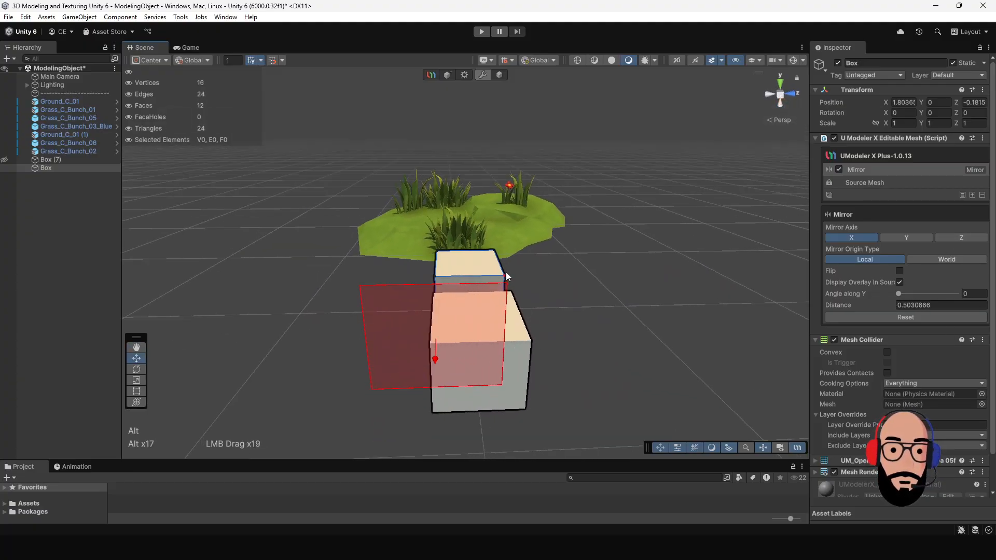
# Step: Mirror the box along the Z axis with Flip enabled, placing the mirror plane at a distance of about -0.01
pyautogui.click(952, 238)
pyautogui.keyDown('alt'); pyautogui.moveTo(612, 284); pyautogui.dragTo(439, 300); pyautogui.keyUp('alt')
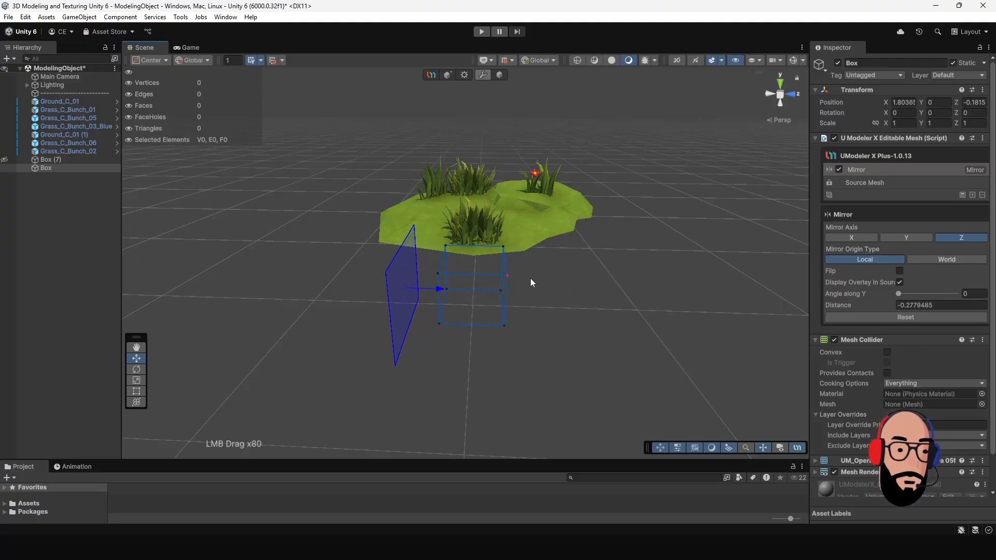
pyautogui.click(900, 271)
pyautogui.moveTo(373, 290); pyautogui.dragTo(410, 289)
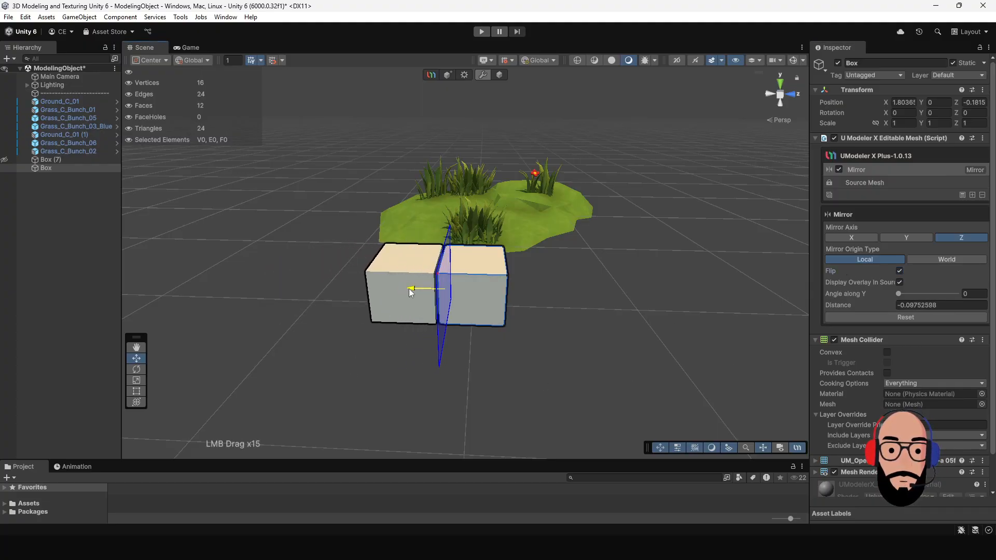
# Step: Disable Flip and move the mirror plane to the box's other side at a distance of about 0.45
pyautogui.click(900, 271)
pyautogui.moveTo(488, 291); pyautogui.dragTo(553, 294)
pyautogui.moveTo(553, 294)
pyautogui.keyDown('alt'); pyautogui.mouseDown(button='middle')
pyautogui.moveTo(521, 310)
pyautogui.moveTo(546, 301)
pyautogui.mouseUp(button='middle'); pyautogui.keyUp('alt')
pyautogui.keyDown('alt'); pyautogui.moveTo(548, 303); pyautogui.dragTo(596, 273); pyautogui.keyUp('alt')
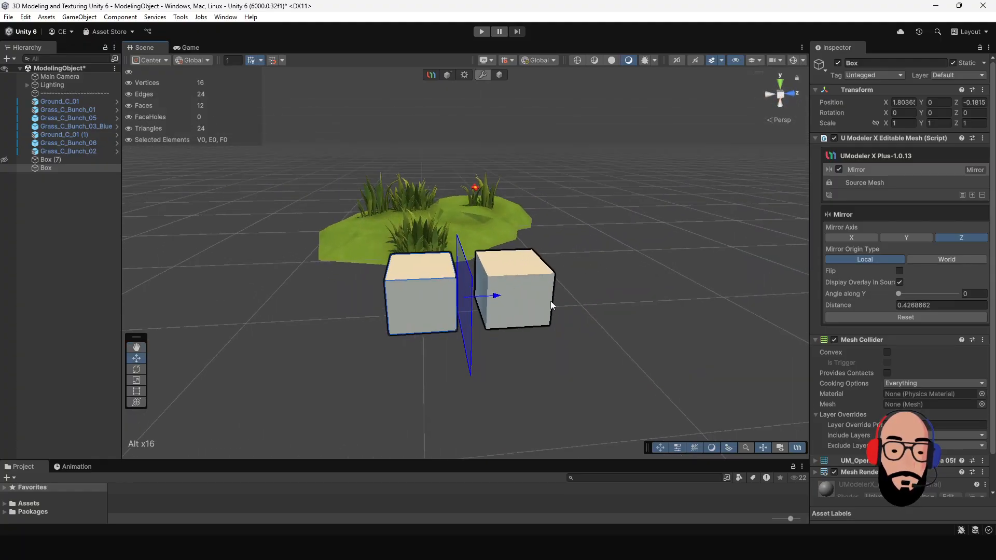
pyautogui.keyDown('alt'); pyautogui.moveTo(540, 317); pyautogui.dragTo(532, 281); pyautogui.keyUp('alt')
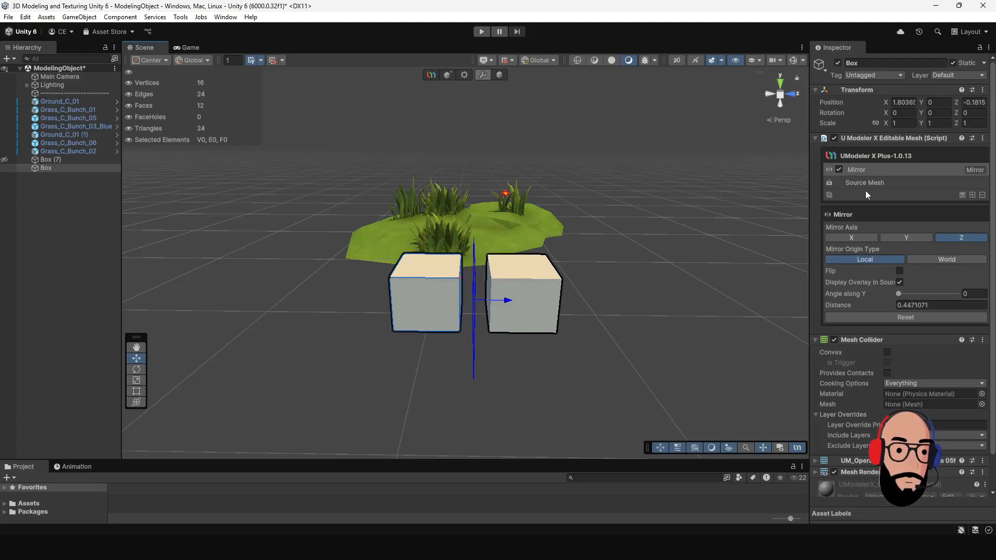
# Step: In the box's source mesh, inset the top face and extrude it upward about 0.45
pyautogui.click(898, 185)
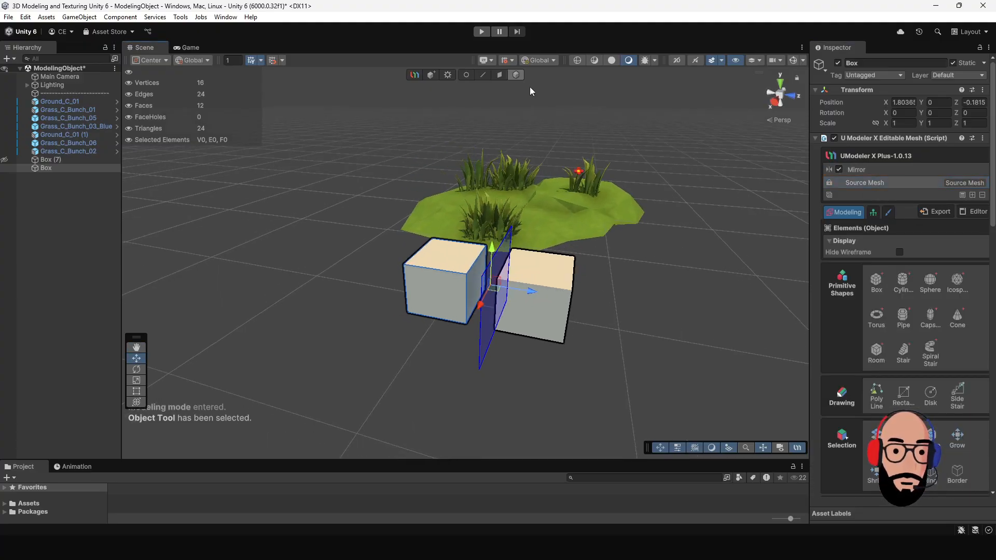
pyautogui.click(499, 75)
pyautogui.keyDown('alt'); pyautogui.moveTo(534, 165); pyautogui.dragTo(526, 249); pyautogui.keyUp('alt')
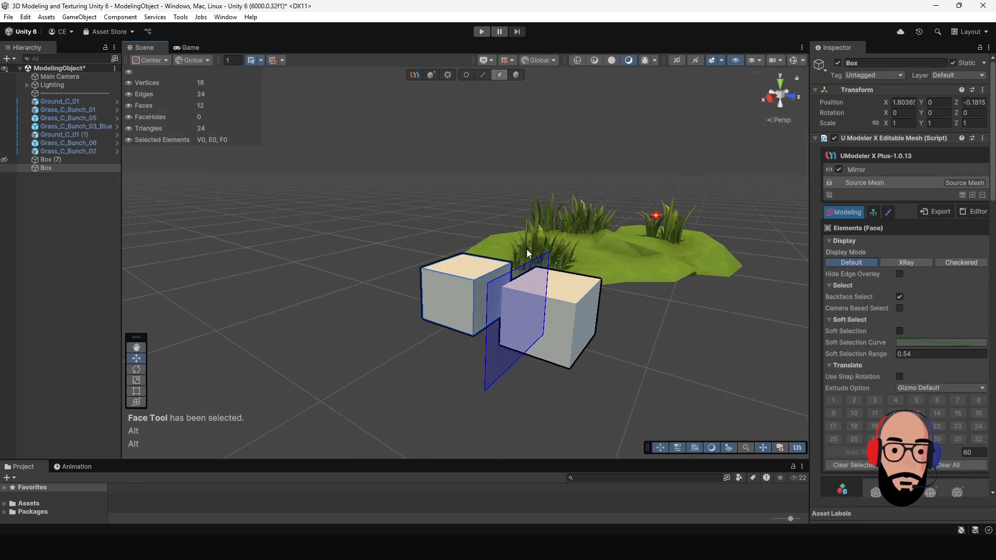
pyautogui.keyDown('alt'); pyautogui.moveTo(454, 259); pyautogui.dragTo(540, 290); pyautogui.keyUp('alt')
pyautogui.click(491, 279)
pyautogui.click(489, 276)
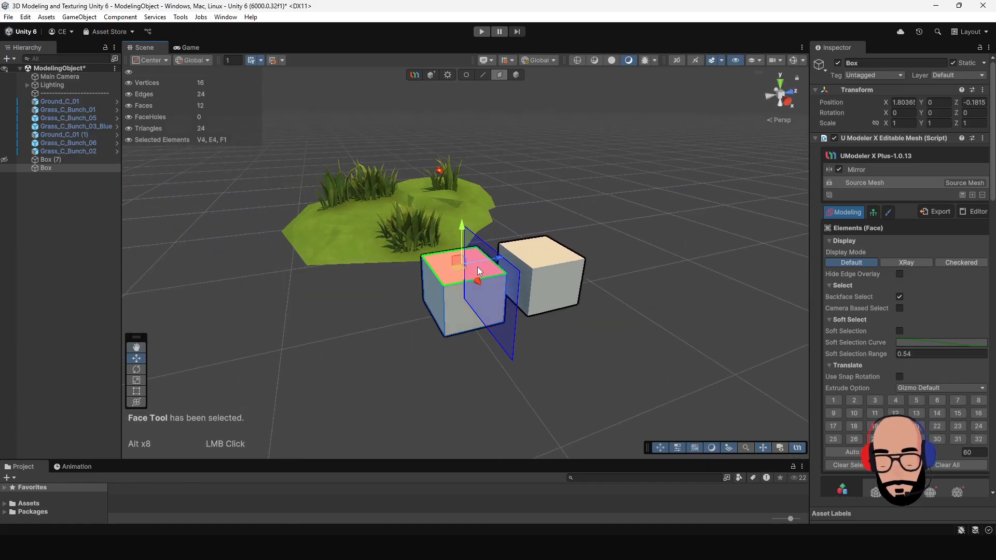
pyautogui.keyDown('shift'); pyautogui.moveTo(464, 267); pyautogui.dragTo(457, 276); pyautogui.keyUp('shift')
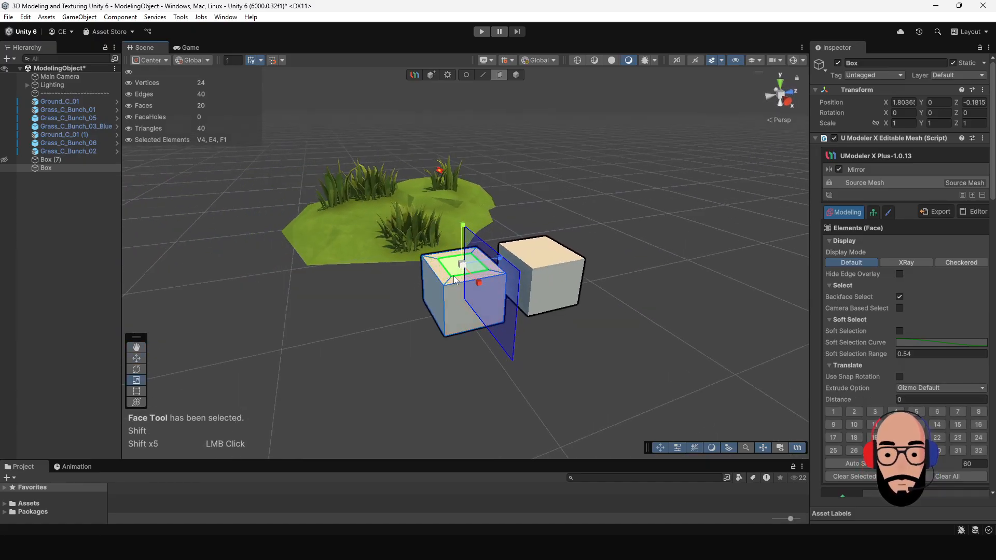
pyautogui.keyDown('shift'); pyautogui.moveTo(461, 224); pyautogui.dragTo(483, 142); pyautogui.keyUp('shift')
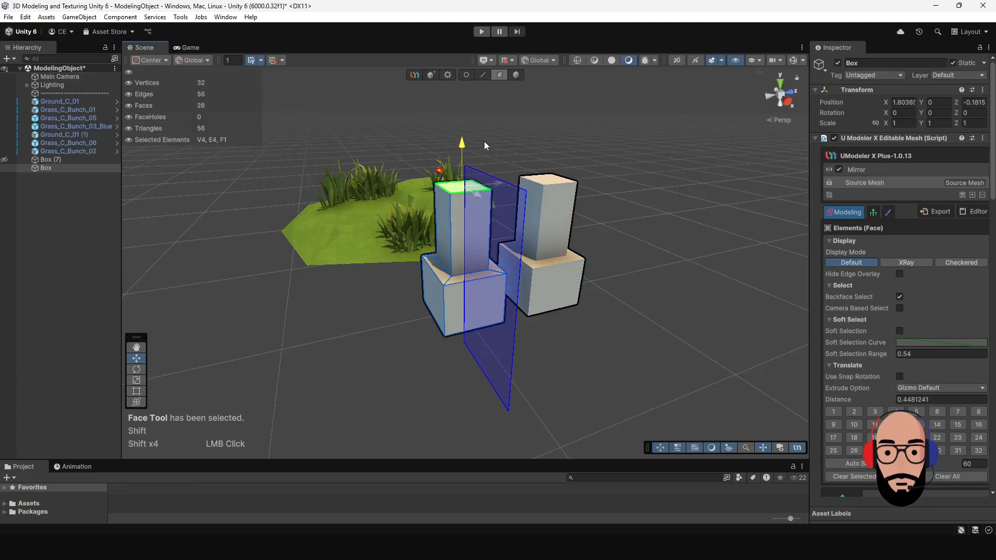
# Step: Inset the column's outer side face and extrude it about 0.39 away from the mirror plane
pyautogui.keyDown('alt'); pyautogui.moveTo(463, 218); pyautogui.dragTo(551, 217); pyautogui.keyUp('alt')
pyautogui.click(403, 241)
pyautogui.press('r')
pyautogui.keyDown('shift'); pyautogui.moveTo(406, 243); pyautogui.dragTo(386, 265); pyautogui.keyUp('shift')
pyautogui.press('w')
pyautogui.keyDown('alt'); pyautogui.moveTo(498, 264); pyautogui.dragTo(291, 255); pyautogui.keyUp('alt')
pyautogui.moveTo(461, 261); pyautogui.dragTo(373, 282, button='middle')
# Step: Inset the column's top face and extrude it upward about 1.06 into a thin post
pyautogui.scroll(2, 379, 281)
pyautogui.moveTo(502, 273)
pyautogui.keyDown('alt'); pyautogui.mouseDown()
pyautogui.moveTo(315, 238)
pyautogui.moveTo(511, 270)
pyautogui.mouseUp(); pyautogui.keyUp('alt')
pyautogui.moveTo(510, 270); pyautogui.dragTo(472, 299, button='middle')
pyautogui.keyDown('alt'); pyautogui.moveTo(472, 298); pyautogui.dragTo(459, 258); pyautogui.keyUp('alt')
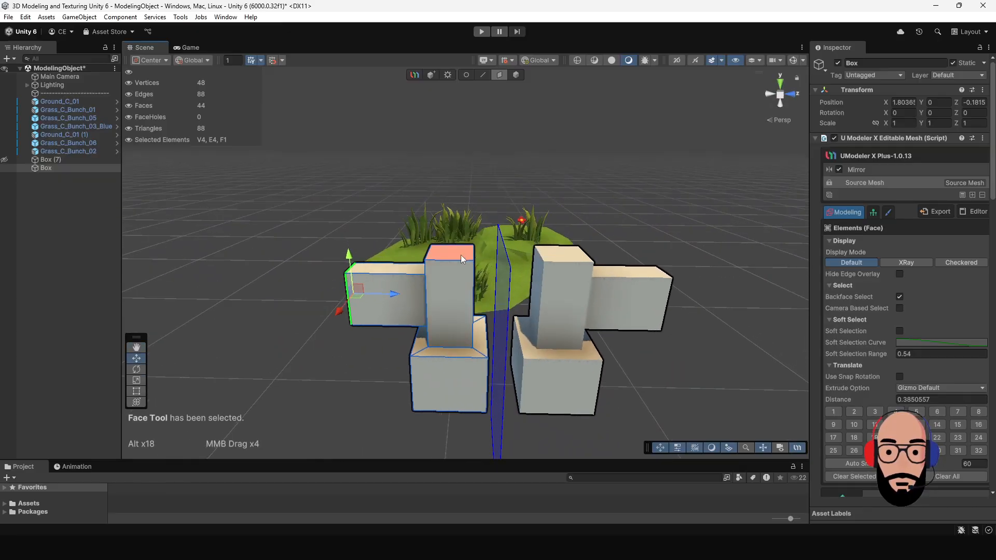
pyautogui.click(458, 253)
pyautogui.moveTo(466, 261); pyautogui.dragTo(493, 330, button='middle')
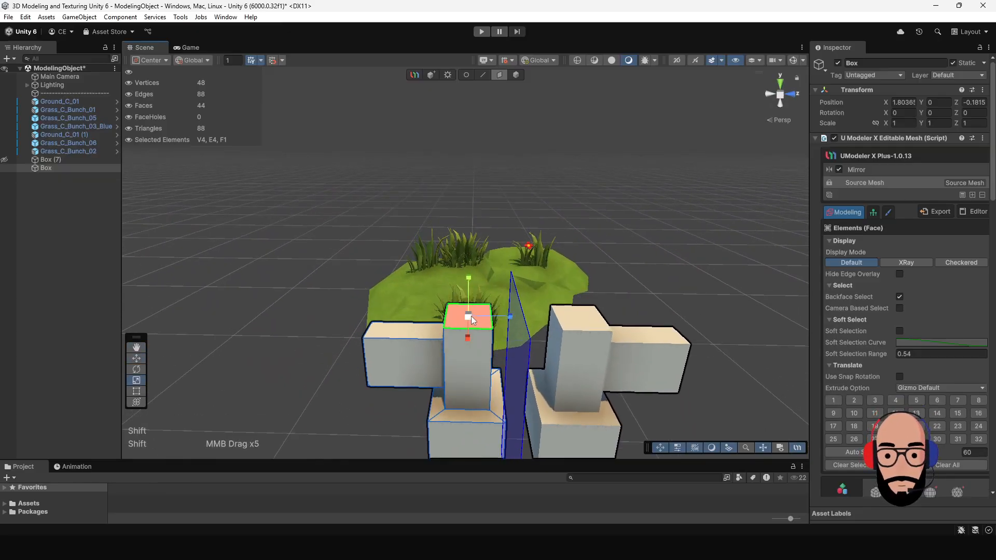
pyautogui.press('r')
pyautogui.keyDown('shift'); pyautogui.moveTo(469, 315); pyautogui.dragTo(461, 328); pyautogui.keyUp('shift')
pyautogui.press('w')
pyautogui.scroll(-6, 489, 314)
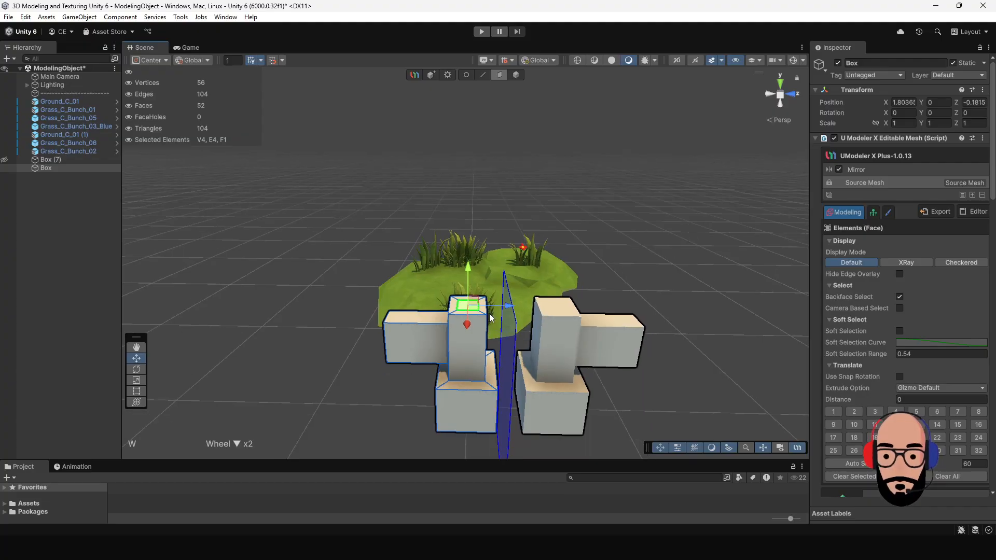
pyautogui.keyDown('shift'); pyautogui.moveTo(472, 245); pyautogui.dragTo(470, 149); pyautogui.keyUp('shift')
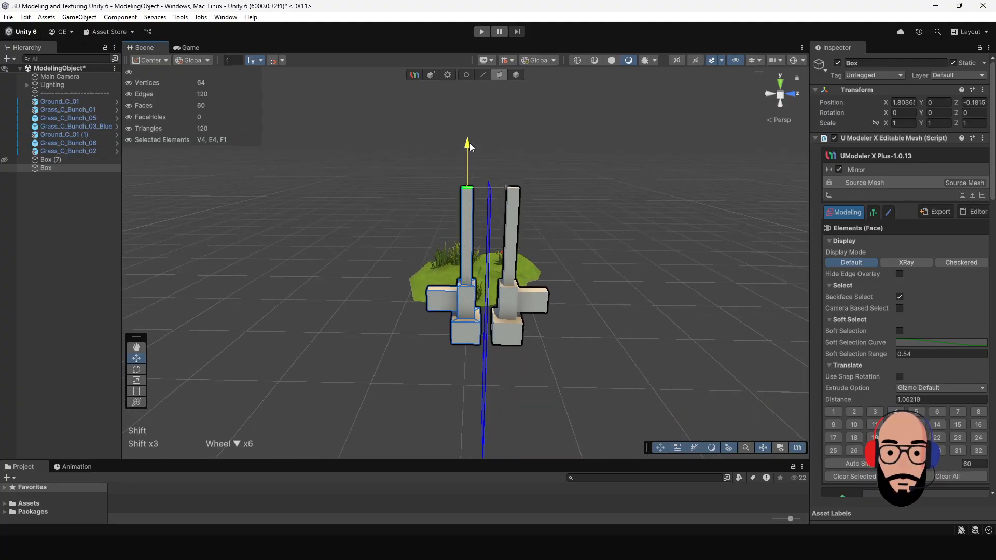
# Step: Inset the front face of the model's lower block and extrude it forward
pyautogui.scroll(4, 478, 269)
pyautogui.keyDown('alt'); pyautogui.moveTo(478, 270); pyautogui.dragTo(443, 280); pyautogui.keyUp('alt')
pyautogui.moveTo(443, 280); pyautogui.dragTo(423, 306, button='middle')
pyautogui.keyDown('alt'); pyautogui.moveTo(384, 311); pyautogui.dragTo(348, 265); pyautogui.keyUp('alt')
pyautogui.moveTo(462, 311); pyautogui.dragTo(468, 276, button='middle')
pyautogui.scroll(2, 479, 313)
pyautogui.keyDown('alt'); pyautogui.moveTo(469, 320); pyautogui.dragTo(453, 316); pyautogui.keyUp('alt')
pyautogui.moveTo(452, 317); pyautogui.dragTo(460, 321, button='middle')
pyautogui.keyDown('alt'); pyautogui.moveTo(461, 321); pyautogui.dragTo(424, 362); pyautogui.keyUp('alt')
pyautogui.click(441, 352)
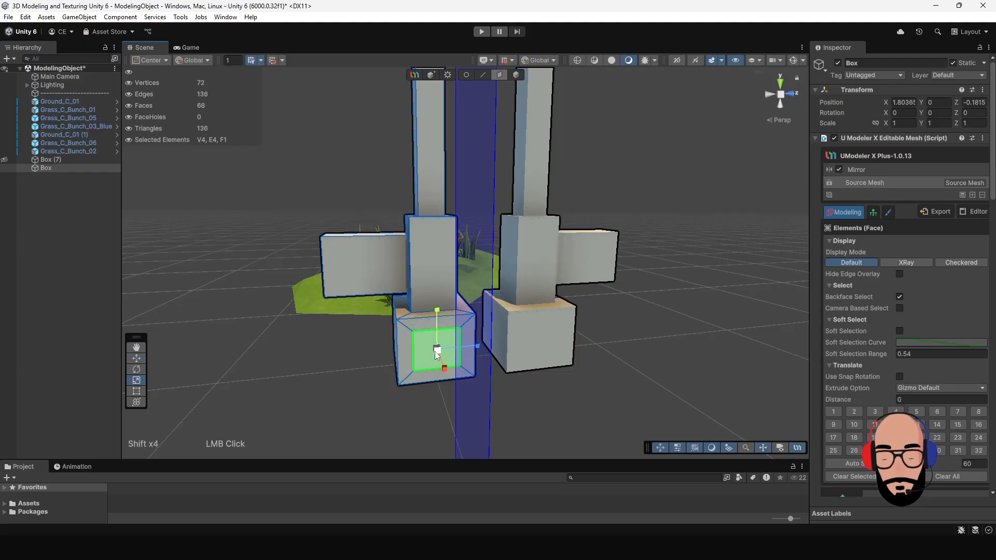
pyautogui.keyDown('alt'); pyautogui.moveTo(506, 369); pyautogui.dragTo(443, 272, button='right'); pyautogui.keyUp('alt')
pyautogui.keyDown('alt'); pyautogui.moveTo(444, 272); pyautogui.dragTo(583, 379); pyautogui.keyUp('alt')
pyautogui.hotkey('ctrl', 'z')
# Step: Create another UModeler X object by drawing a large box on the empty grid beside the mirrored model
pyautogui.keyDown('shift'); pyautogui.moveTo(503, 332); pyautogui.dragTo(545, 282); pyautogui.keyUp('shift')
pyautogui.keyDown('alt'); pyautogui.moveTo(446, 256); pyautogui.dragTo(440, 295, button='middle'); pyautogui.keyUp('alt')
pyautogui.keyDown('alt'); pyautogui.moveTo(440, 296); pyautogui.dragTo(580, 332); pyautogui.keyUp('alt')
pyautogui.keyDown('alt'); pyautogui.moveTo(581, 332); pyautogui.dragTo(494, 278, button='right'); pyautogui.keyUp('alt')
pyautogui.keyDown('alt'); pyautogui.moveTo(494, 278); pyautogui.dragTo(465, 285); pyautogui.keyUp('alt')
pyautogui.click(516, 74)
pyautogui.click(596, 305)
pyautogui.keyDown('alt'); pyautogui.moveTo(596, 305); pyautogui.dragTo(438, 289); pyautogui.keyUp('alt')
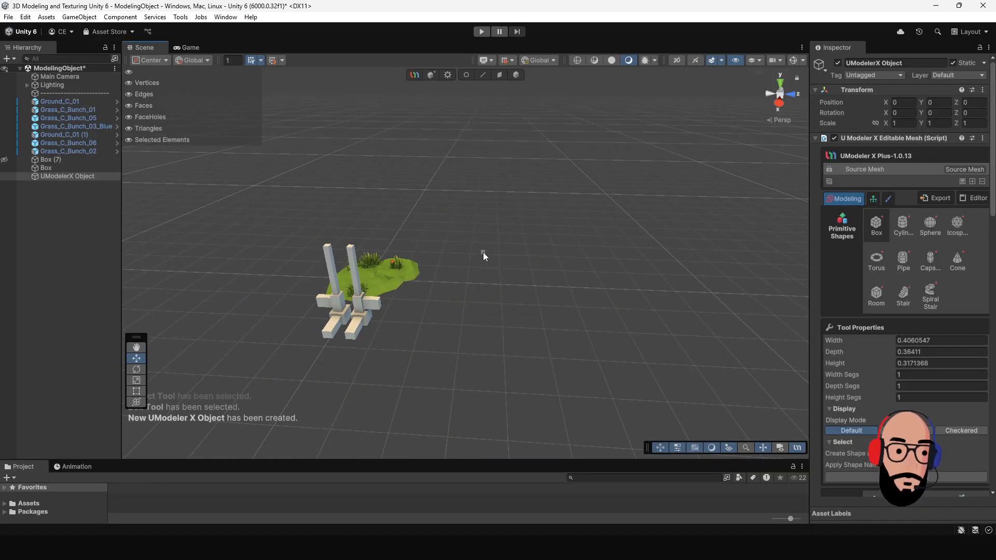
pyautogui.moveTo(490, 234); pyautogui.dragTo(746, 419)
pyautogui.moveTo(744, 368); pyautogui.dragTo(699, 198)
# Step: Extrude one end face of the large box outward to lengthen it by a second segment
pyautogui.keyDown('alt'); pyautogui.moveTo(699, 198); pyautogui.dragTo(643, 249, button='right'); pyautogui.keyUp('alt')
pyautogui.keyDown('alt'); pyautogui.moveTo(643, 249); pyautogui.dragTo(478, 313, button='middle'); pyautogui.keyUp('alt')
pyautogui.keyDown('alt'); pyautogui.moveTo(332, 259); pyautogui.dragTo(339, 229); pyautogui.keyUp('alt')
pyautogui.keyDown('alt'); pyautogui.moveTo(496, 288); pyautogui.dragTo(456, 280); pyautogui.keyUp('alt')
pyautogui.click(500, 75)
pyautogui.click(468, 256)
pyautogui.keyDown('alt'); pyautogui.moveTo(533, 341); pyautogui.dragTo(477, 336); pyautogui.keyUp('alt')
pyautogui.keyDown('alt'); pyautogui.moveTo(477, 336); pyautogui.dragTo(459, 263, button='right'); pyautogui.keyUp('alt')
pyautogui.keyDown('shift'); pyautogui.moveTo(484, 303); pyautogui.dragTo(381, 295); pyautogui.keyUp('shift')
# Step: Extrude the end segment's side face outward about 6.34, and extrude the front face of that extension about 6.50
pyautogui.click(436, 282)
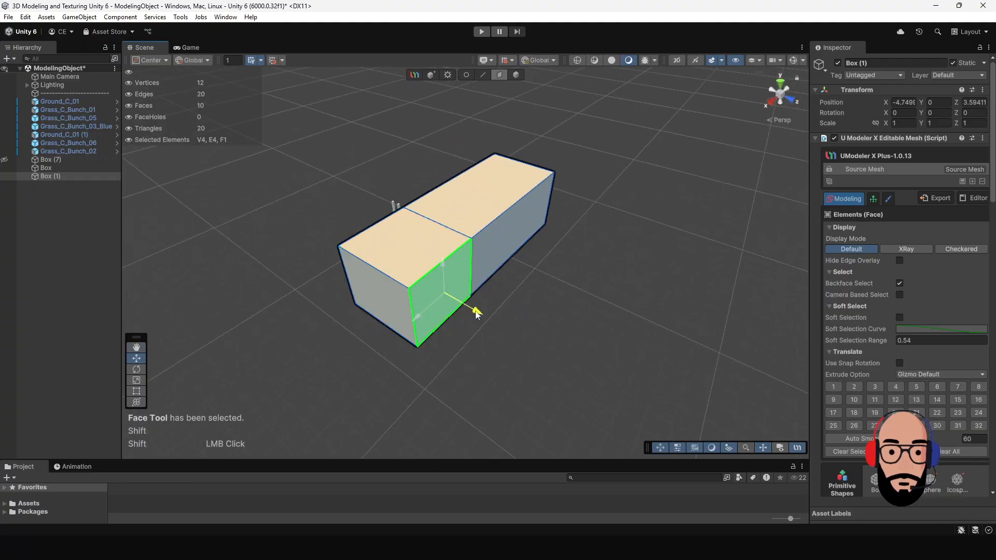
pyautogui.keyDown('shift'); pyautogui.moveTo(476, 315); pyautogui.dragTo(593, 367); pyautogui.keyUp('shift')
pyautogui.keyDown('alt'); pyautogui.moveTo(593, 366); pyautogui.dragTo(547, 263, button='middle'); pyautogui.keyUp('alt')
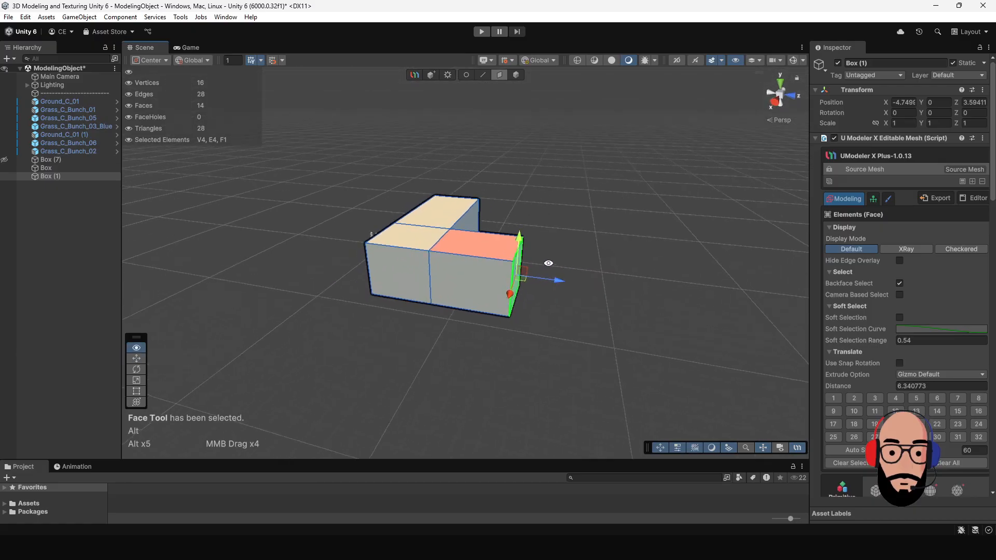
pyautogui.click(480, 293)
pyautogui.keyDown('alt'); pyautogui.moveTo(487, 322); pyautogui.dragTo(459, 323, button='right'); pyautogui.keyUp('alt')
pyautogui.keyDown('alt'); pyautogui.moveTo(459, 322); pyautogui.dragTo(390, 399); pyautogui.keyUp('alt')
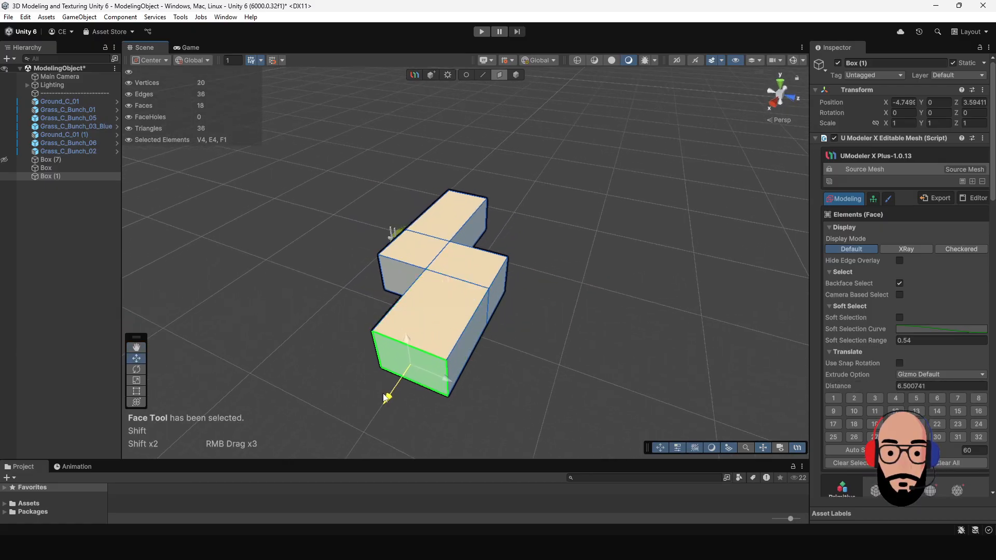
# Step: Extrude two more side faces of the large box into arms, the last one about 6.69 long
pyautogui.keyDown('alt'); pyautogui.moveTo(498, 340); pyautogui.dragTo(400, 333); pyautogui.keyUp('alt')
pyautogui.click(455, 311)
pyautogui.keyDown('shift'); pyautogui.moveTo(470, 351); pyautogui.dragTo(518, 409); pyautogui.keyUp('shift')
pyautogui.keyDown('alt'); pyautogui.moveTo(519, 409); pyautogui.dragTo(489, 319, button='middle'); pyautogui.keyUp('alt')
pyautogui.moveTo(489, 319)
pyautogui.keyDown('alt'); pyautogui.mouseDown()
pyautogui.moveTo(556, 291)
pyautogui.moveTo(486, 312)
pyautogui.mouseUp(); pyautogui.keyUp('alt')
pyautogui.click(525, 305)
pyautogui.keyDown('alt'); pyautogui.moveTo(549, 334); pyautogui.dragTo(483, 340); pyautogui.keyUp('alt')
pyautogui.keyDown('alt'); pyautogui.moveTo(482, 340); pyautogui.dragTo(491, 318, button='middle'); pyautogui.keyUp('alt')
pyautogui.keyDown('alt'); pyautogui.moveTo(476, 255); pyautogui.dragTo(482, 301); pyautogui.keyUp('alt')
pyautogui.keyDown('alt'); pyautogui.moveTo(511, 297); pyautogui.dragTo(596, 318, button='middle'); pyautogui.keyUp('alt')
pyautogui.keyDown('alt'); pyautogui.moveTo(460, 353); pyautogui.dragTo(467, 282); pyautogui.keyUp('alt')
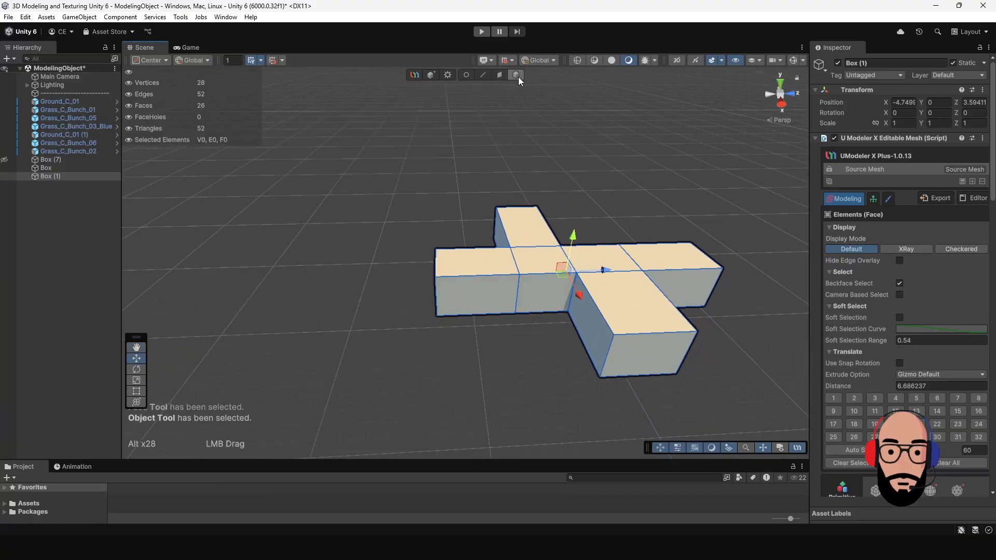
# Step: Select all faces of the branching box and flip their normals to point inward
pyautogui.click(517, 75)
pyautogui.scroll(-10, 905, 317)
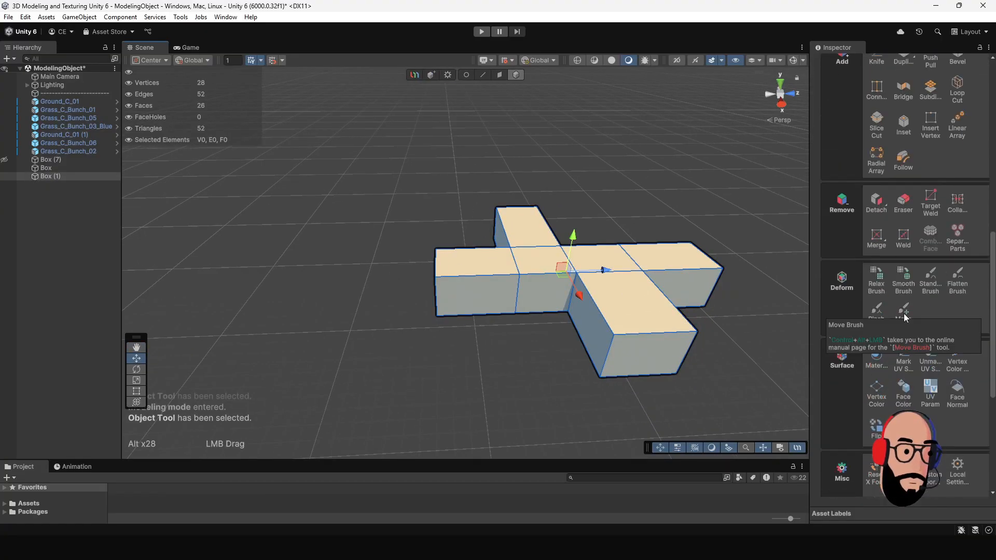
pyautogui.scroll(-4, 913, 397)
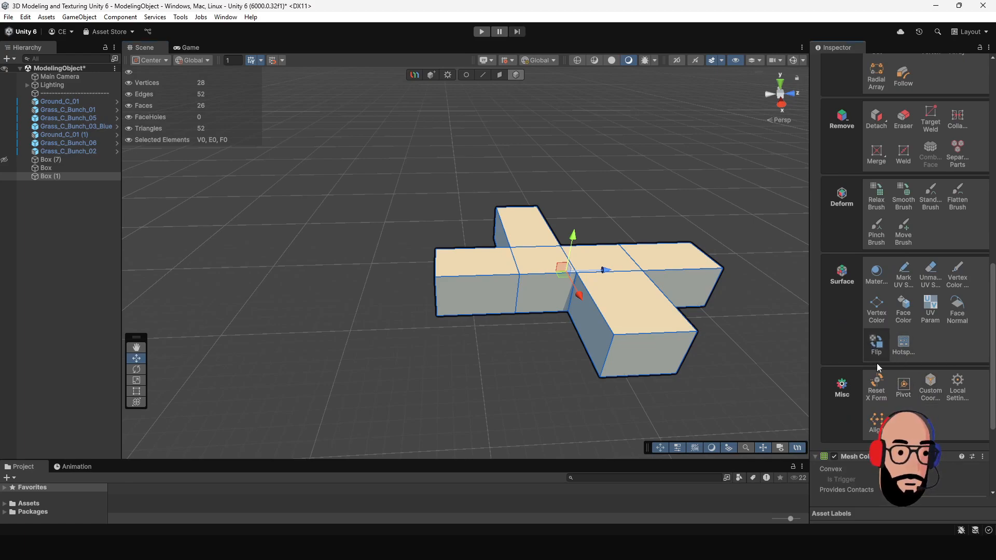
pyautogui.click(499, 75)
pyautogui.moveTo(403, 143); pyautogui.dragTo(713, 401)
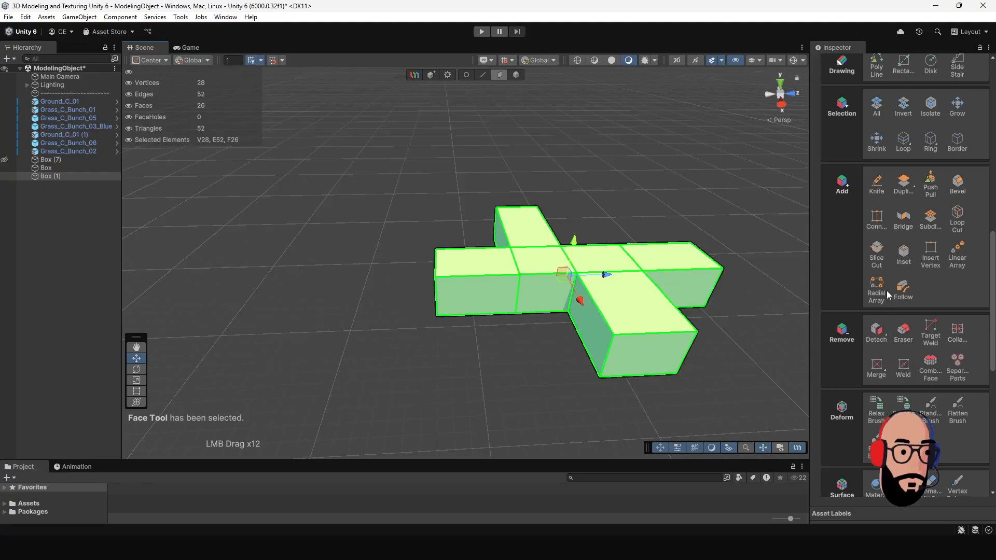
pyautogui.scroll(-5, 929, 406)
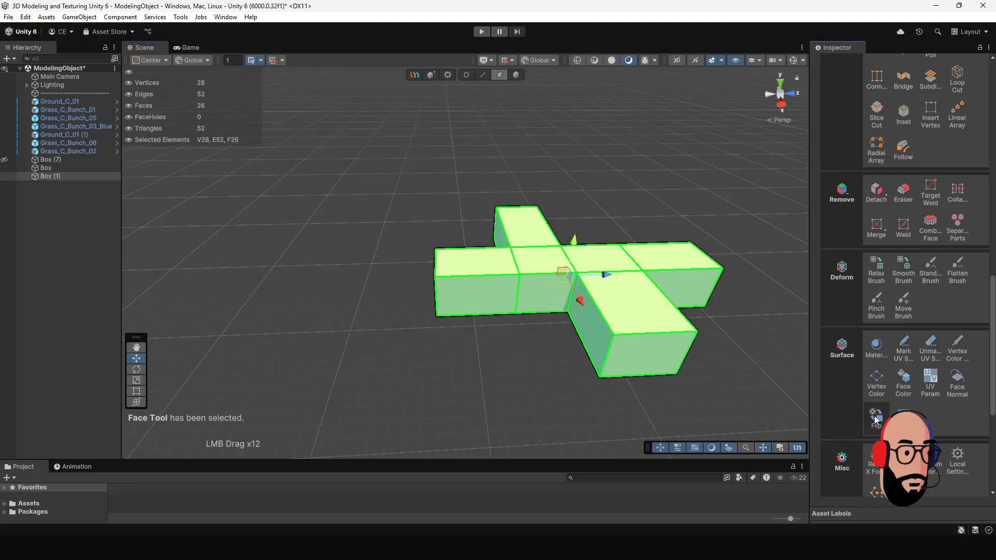
pyautogui.click(596, 218)
# Step: Select the six top faces of the branching box and delete them to open the interior
pyautogui.scroll(3, 595, 226)
pyautogui.keyDown('alt'); pyautogui.moveTo(618, 264); pyautogui.dragTo(491, 185, button='right'); pyautogui.keyUp('alt')
pyautogui.keyDown('alt'); pyautogui.moveTo(491, 185); pyautogui.dragTo(507, 100); pyautogui.keyUp('alt')
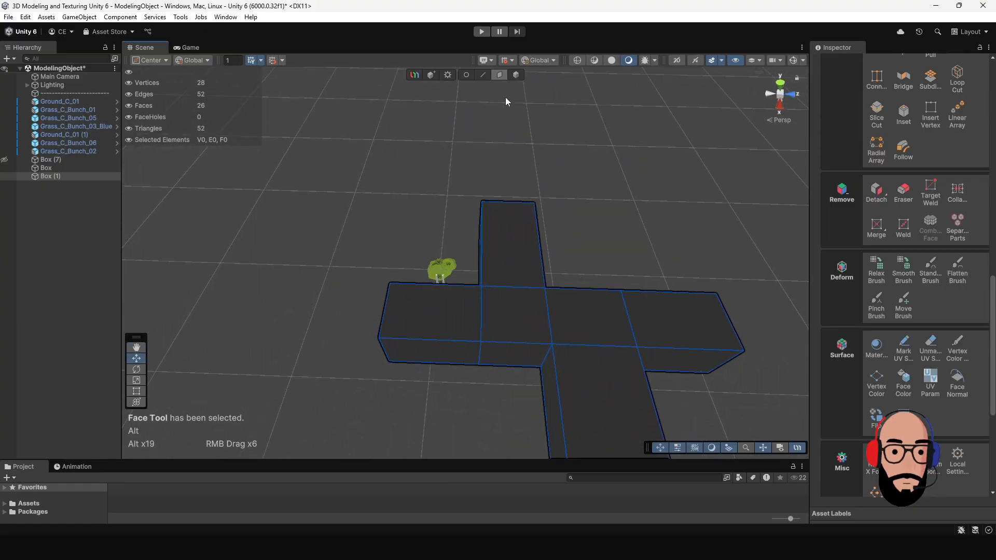
pyautogui.click(503, 251)
pyautogui.keyDown('shift'); pyautogui.click(516, 310); pyautogui.keyUp('shift')
pyautogui.keyDown('shift'); pyautogui.click(452, 307); pyautogui.keyUp('shift')
pyautogui.keyDown('shift'); pyautogui.click(586, 318); pyautogui.keyUp('shift')
pyautogui.keyDown('shift'); pyautogui.click(596, 358); pyautogui.keyUp('shift')
pyautogui.keyDown('shift'); pyautogui.click(668, 323); pyautogui.keyUp('shift')
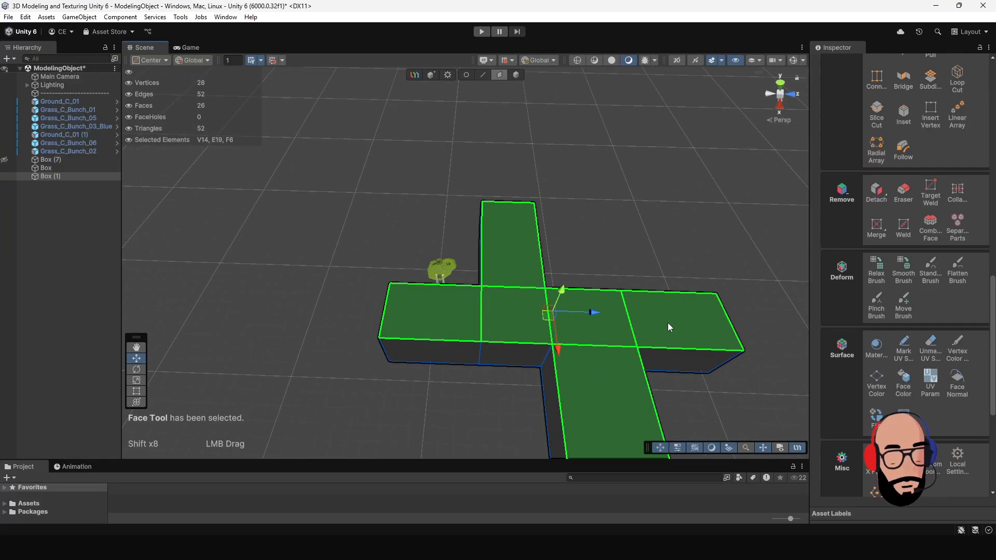
pyautogui.press('Delete')
# Step: Delete the end wall of the straight arm nearest the small grass bunch, leaving that end open
pyautogui.keyDown('alt'); pyautogui.moveTo(667, 322); pyautogui.dragTo(417, 275, button='middle'); pyautogui.keyUp('alt')
pyautogui.click(363, 223)
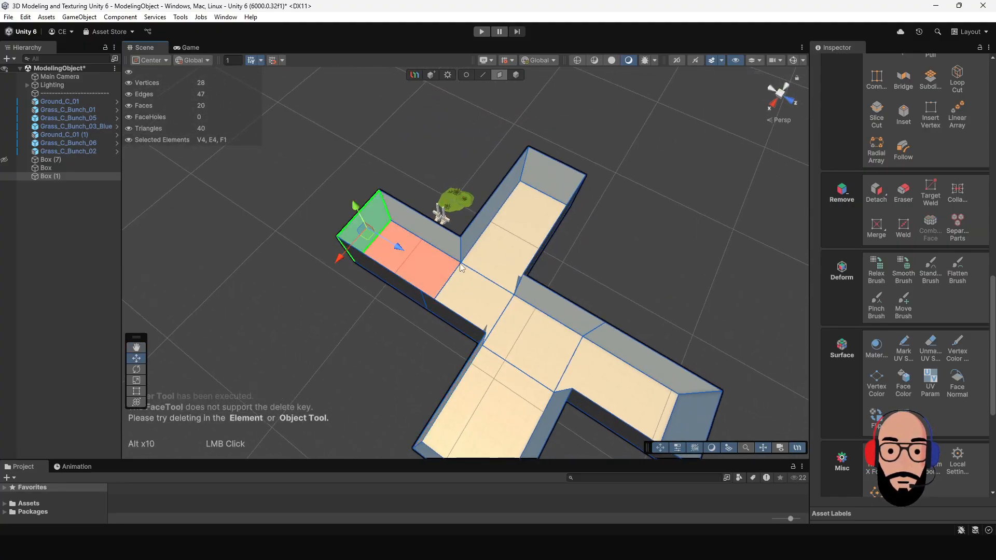
pyautogui.press('Delete')
pyautogui.keyDown('alt'); pyautogui.moveTo(478, 294); pyautogui.dragTo(551, 226); pyautogui.keyUp('alt')
pyautogui.keyDown('alt'); pyautogui.moveTo(516, 232); pyautogui.dragTo(561, 106); pyautogui.keyUp('alt')
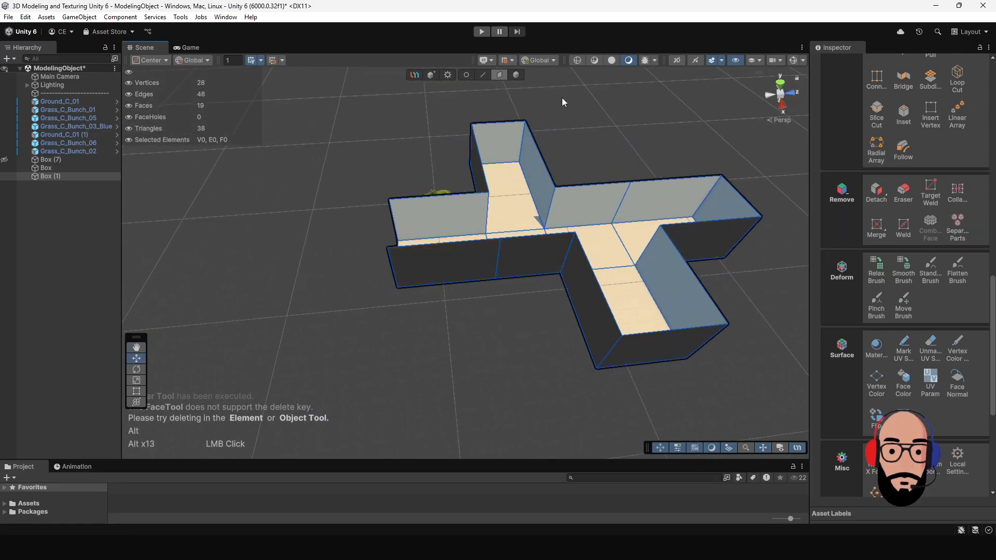
# Step: Add a Mirror modifier to the open box and set its mirror axis to Z
pyautogui.click(515, 77)
pyautogui.click(620, 160)
pyautogui.click(612, 200)
pyautogui.keyDown('alt'); pyautogui.moveTo(611, 202); pyautogui.dragTo(584, 211); pyautogui.keyUp('alt')
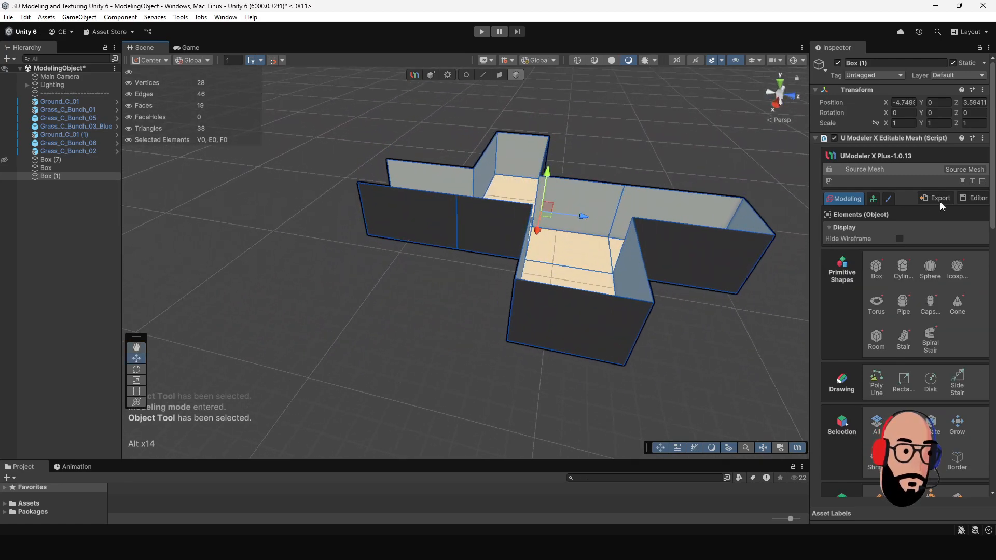
pyautogui.click(972, 181)
pyautogui.click(929, 257)
pyautogui.moveTo(492, 243); pyautogui.dragTo(504, 279, button='middle')
pyautogui.keyDown('alt'); pyautogui.moveTo(527, 263); pyautogui.dragTo(739, 105); pyautogui.keyUp('alt')
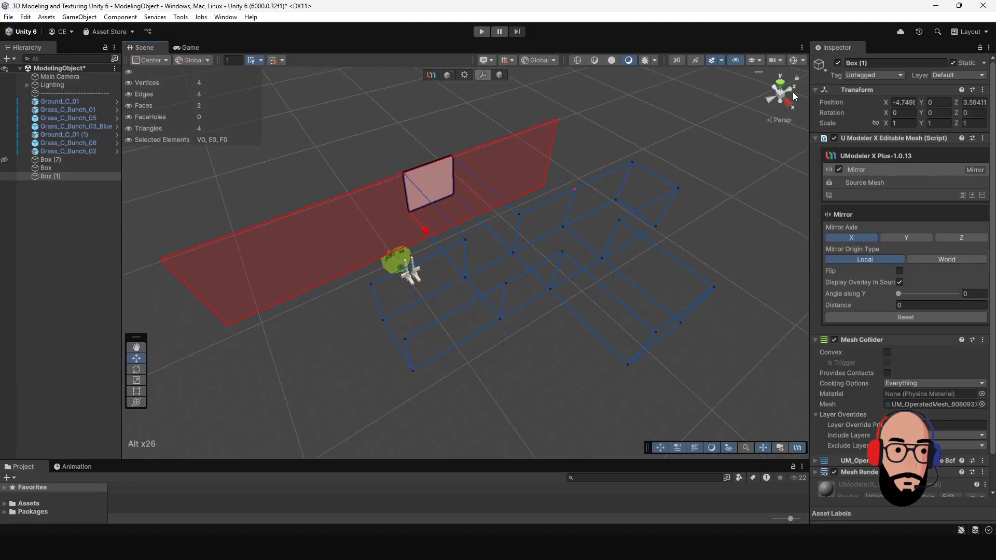
pyautogui.click(961, 237)
pyautogui.keyDown('alt'); pyautogui.moveTo(699, 280); pyautogui.dragTo(541, 289); pyautogui.keyUp('alt')
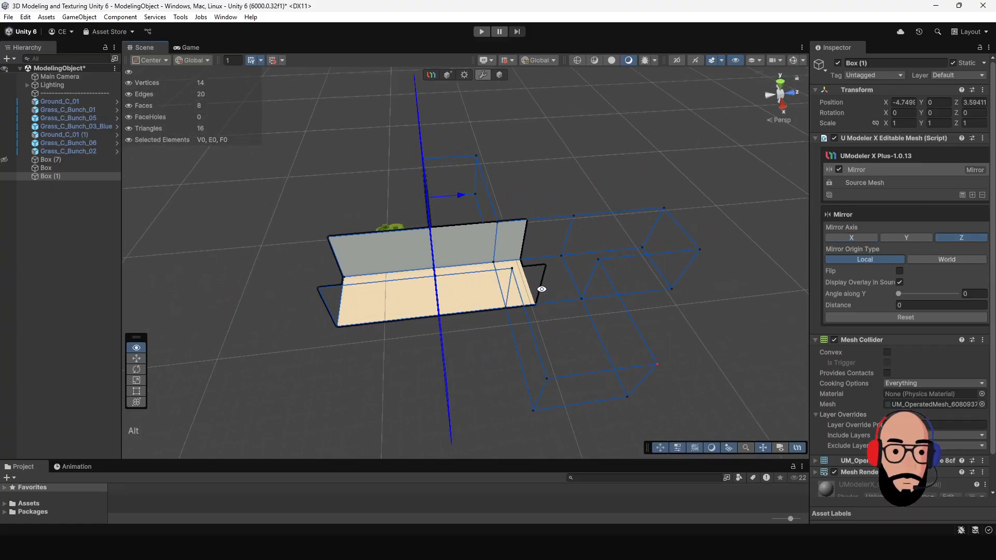
# Step: Turn on the mirror's Flip option and move its plane to the open arm end, at a distance of about -6.83
pyautogui.moveTo(467, 195); pyautogui.dragTo(360, 207)
pyautogui.click(900, 272)
pyautogui.keyDown('alt'); pyautogui.moveTo(441, 214); pyautogui.dragTo(398, 222); pyautogui.keyUp('alt')
pyautogui.keyDown('alt'); pyautogui.moveTo(399, 222); pyautogui.dragTo(481, 219, button='middle'); pyautogui.keyUp('alt')
pyautogui.keyDown('alt'); pyautogui.moveTo(482, 220); pyautogui.dragTo(425, 165, button='right'); pyautogui.keyUp('alt')
pyautogui.moveTo(429, 209); pyautogui.dragTo(442, 214)
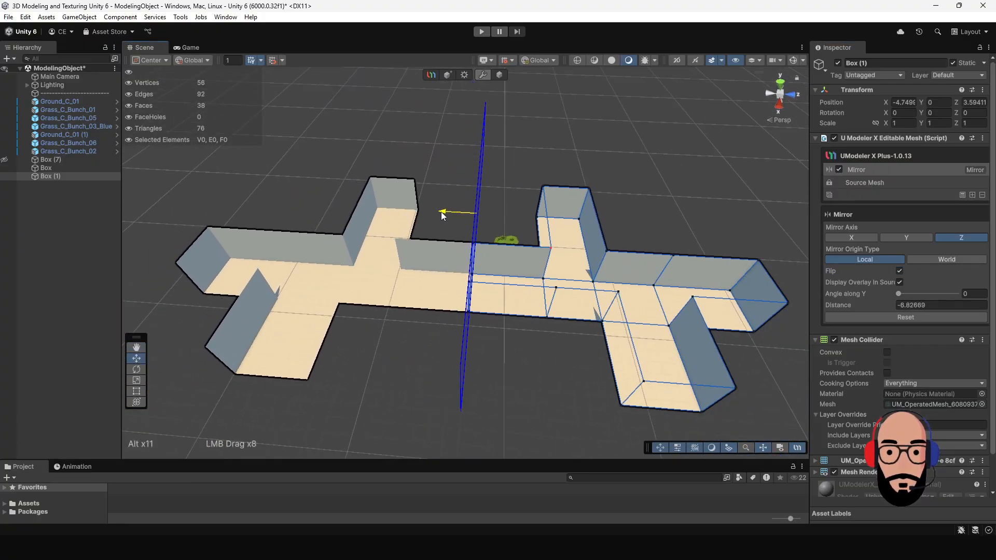
# Step: Inspect the seam between the two mirrored halves and adjust the mirror plane's distance to about -6.71
pyautogui.keyDown('alt'); pyautogui.moveTo(604, 254); pyautogui.dragTo(701, 224); pyautogui.keyUp('alt')
pyautogui.scroll(10, 601, 223)
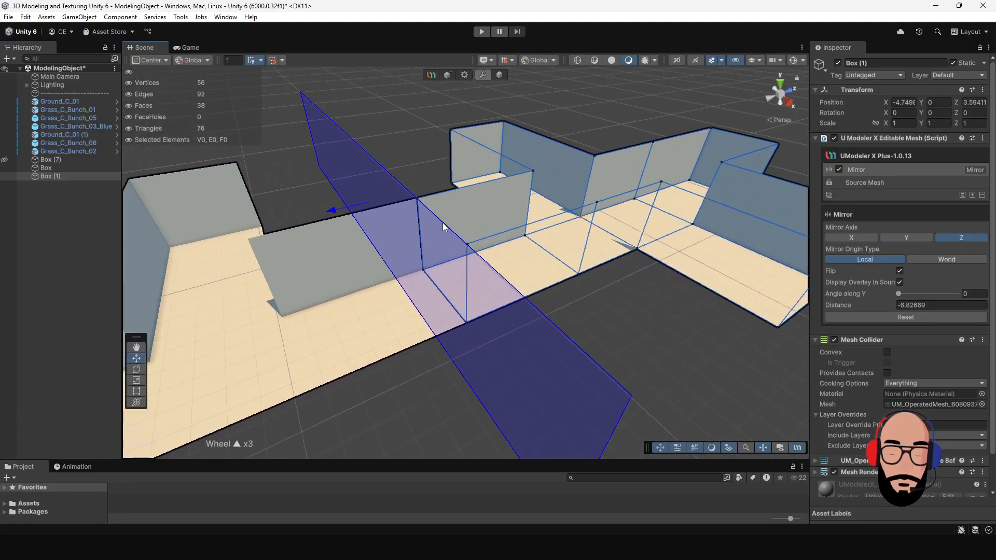
pyautogui.scroll(-4, 443, 219)
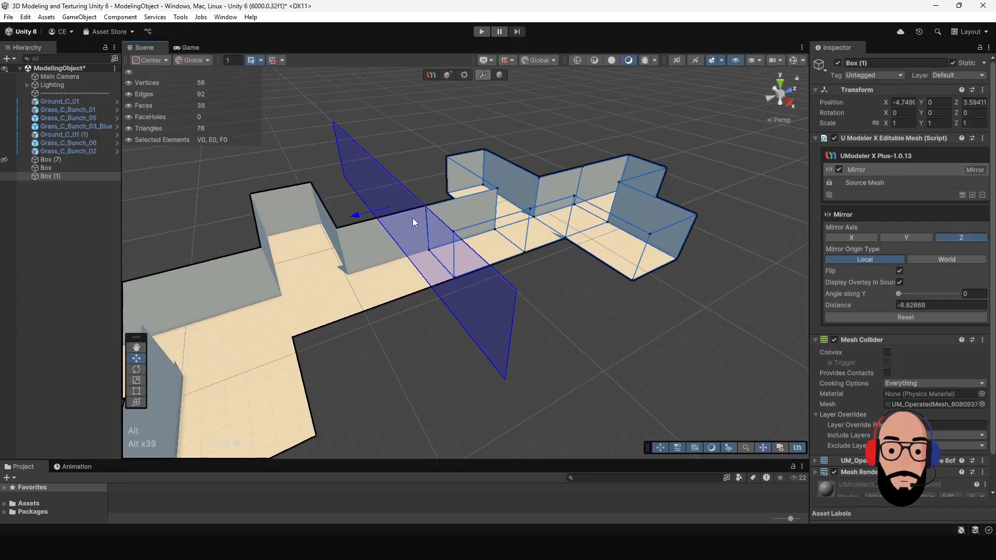
pyautogui.keyDown('alt'); pyautogui.moveTo(412, 218); pyautogui.dragTo(418, 215); pyautogui.keyUp('alt')
pyautogui.keyDown('alt'); pyautogui.moveTo(508, 223); pyautogui.dragTo(508, 277, button='middle'); pyautogui.keyUp('alt')
pyautogui.keyDown('alt'); pyautogui.moveTo(508, 277); pyautogui.dragTo(482, 254); pyautogui.keyUp('alt')
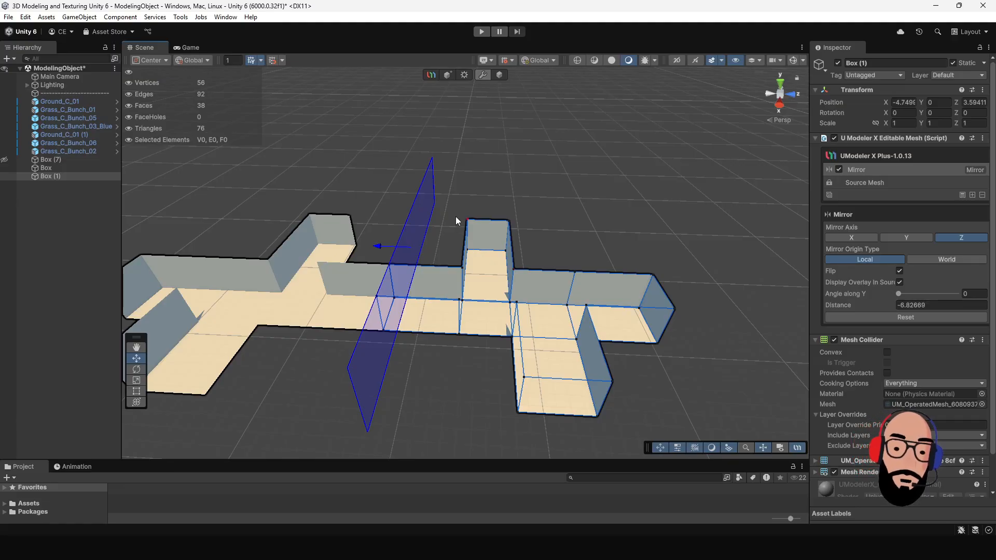
pyautogui.keyDown('alt'); pyautogui.moveTo(453, 260); pyautogui.dragTo(568, 199); pyautogui.keyUp('alt')
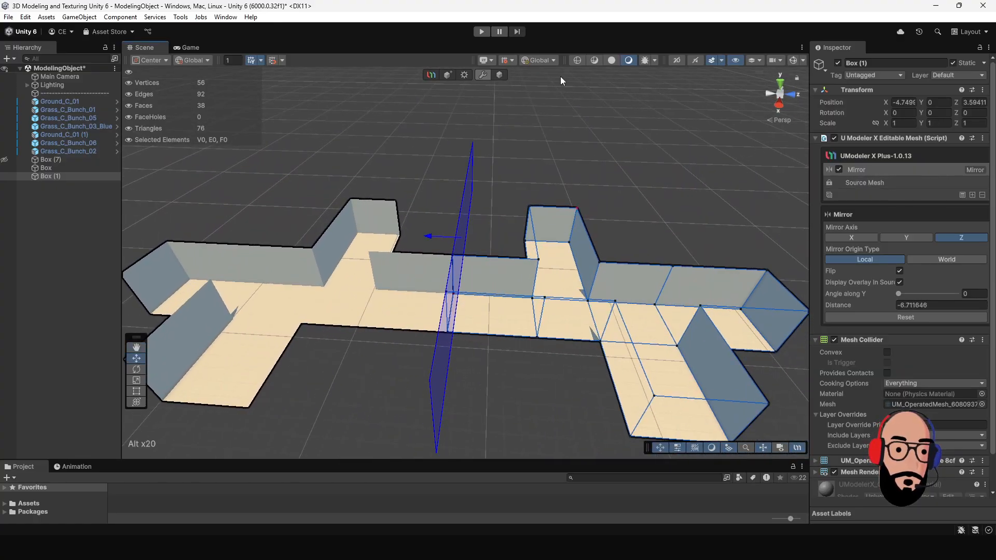
# Step: Return to the Source Mesh and extrude the end face of the back arm outward about 3.70
pyautogui.click(500, 75)
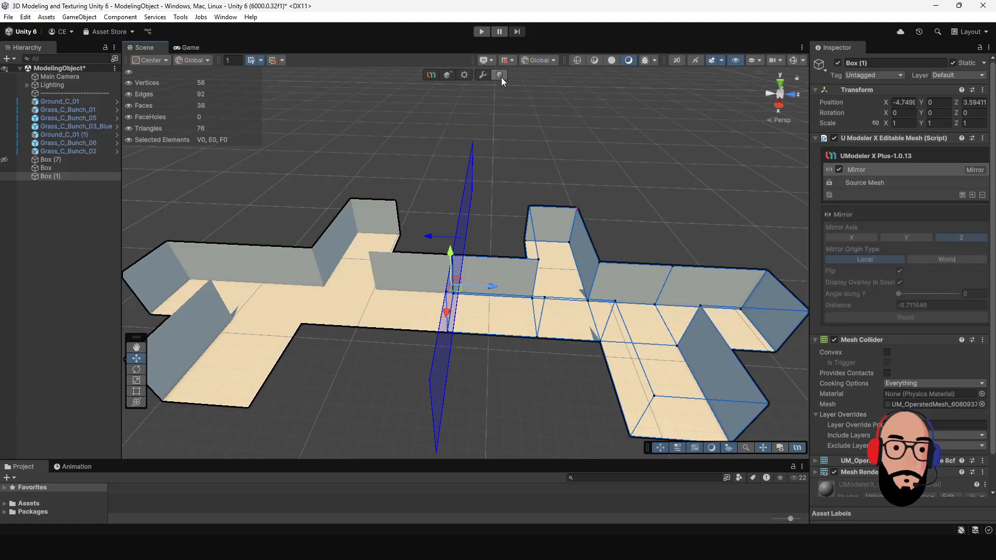
pyautogui.click(876, 182)
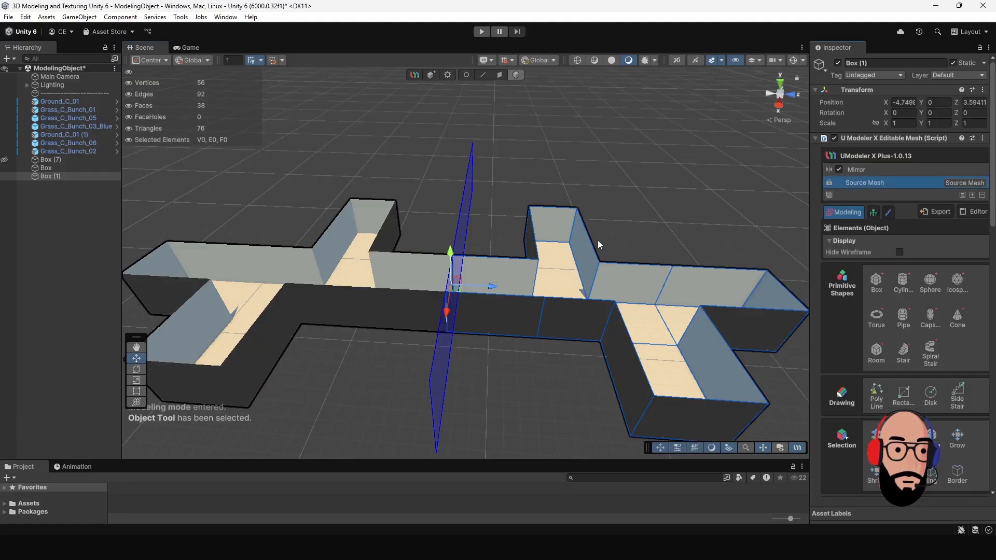
pyautogui.keyDown('alt'); pyautogui.moveTo(595, 244); pyautogui.dragTo(537, 208); pyautogui.keyUp('alt')
pyautogui.click(499, 75)
pyautogui.keyDown('alt'); pyautogui.moveTo(620, 280); pyautogui.dragTo(446, 301); pyautogui.keyUp('alt')
pyautogui.click(446, 301)
pyautogui.keyDown('alt'); pyautogui.moveTo(446, 301); pyautogui.dragTo(471, 307, button='right'); pyautogui.keyUp('alt')
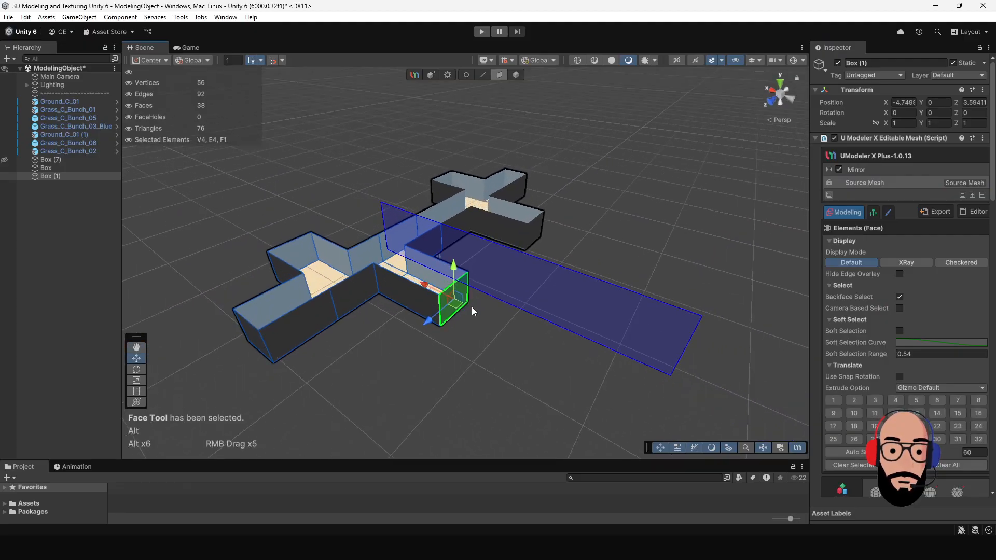
pyautogui.keyDown('alt'); pyautogui.scroll(3, 471, 303); pyautogui.keyUp('alt')
pyautogui.moveTo(419, 270); pyautogui.dragTo(510, 325)
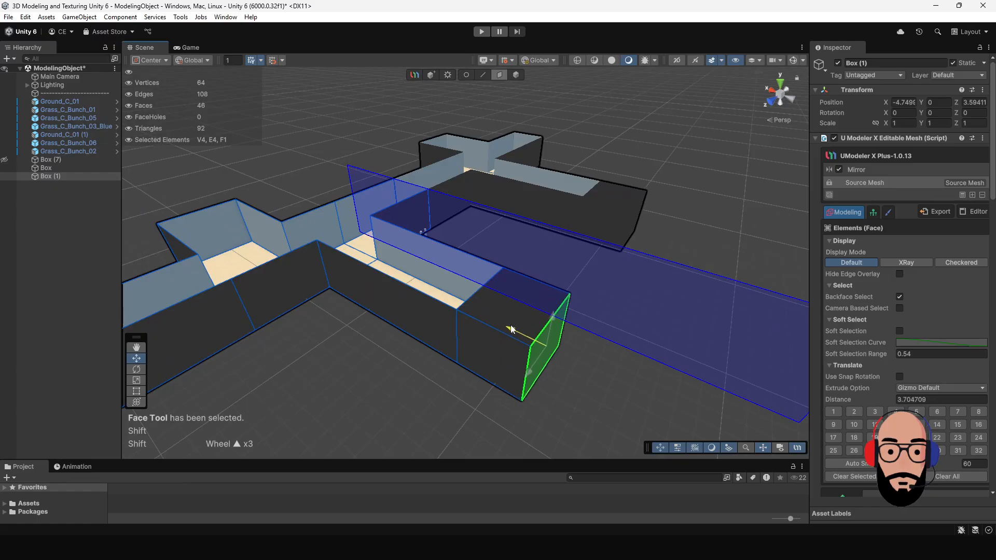
# Step: Extrude the new segment's side face into a side passage with a corner segment, and extrude the corner backward into another arm
pyautogui.keyDown('alt'); pyautogui.moveTo(474, 389); pyautogui.dragTo(490, 219, button='right'); pyautogui.keyUp('alt')
pyautogui.keyDown('alt'); pyautogui.moveTo(490, 219); pyautogui.dragTo(362, 422); pyautogui.keyUp('alt')
pyautogui.click(425, 387)
pyautogui.keyDown('shift'); pyautogui.moveTo(396, 362); pyautogui.dragTo(545, 421); pyautogui.keyUp('shift')
pyautogui.keyDown('alt'); pyautogui.moveTo(422, 351); pyautogui.dragTo(570, 285, button='middle'); pyautogui.keyUp('alt')
# Step: Delete the top faces of the extended back-arm segment, the corner segment and the new rear arm
pyautogui.click(482, 274)
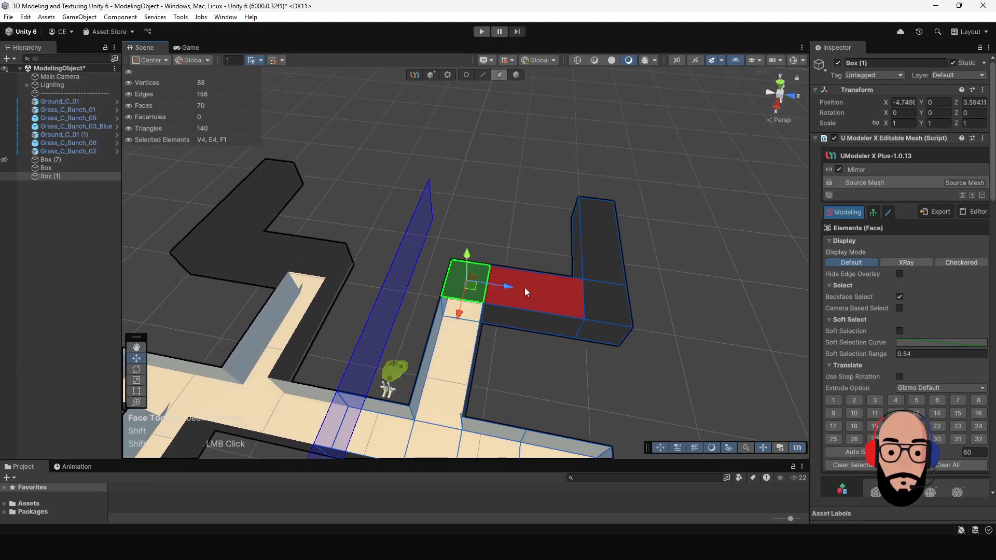
pyautogui.keyDown('shift'); pyautogui.click(605, 294); pyautogui.keyUp('shift')
pyautogui.keyDown('shift'); pyautogui.click(608, 251); pyautogui.keyUp('shift')
pyautogui.press('Delete')
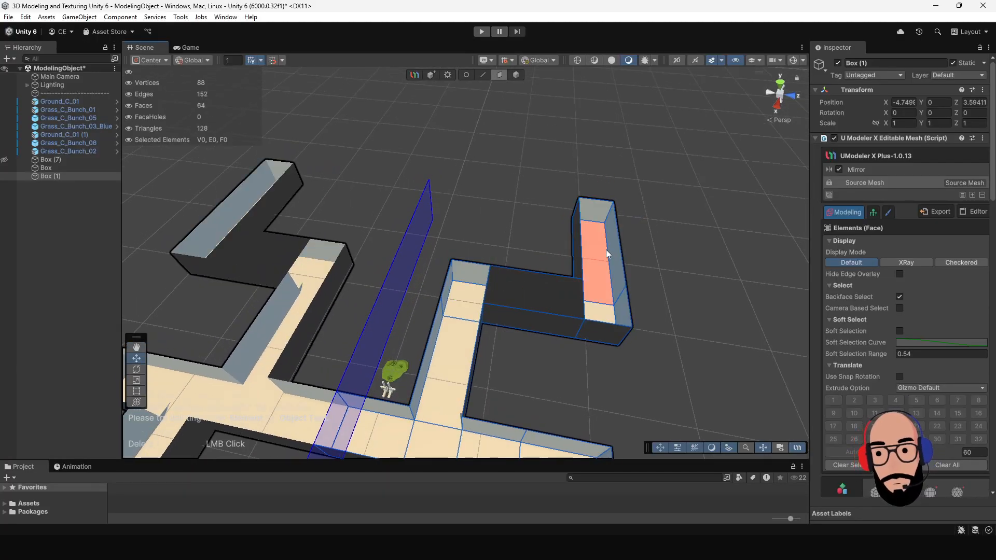
# Step: Select the connecting passage's top face, and switch back to object-level editing to review the mirrored layout
pyautogui.click(503, 294)
pyautogui.keyDown('alt'); pyautogui.moveTo(503, 294); pyautogui.dragTo(539, 310); pyautogui.keyUp('alt')
pyautogui.keyDown('alt'); pyautogui.moveTo(540, 310); pyautogui.dragTo(484, 271, button='right'); pyautogui.keyUp('alt')
pyautogui.keyDown('alt'); pyautogui.moveTo(485, 271); pyautogui.dragTo(514, 156); pyautogui.keyUp('alt')
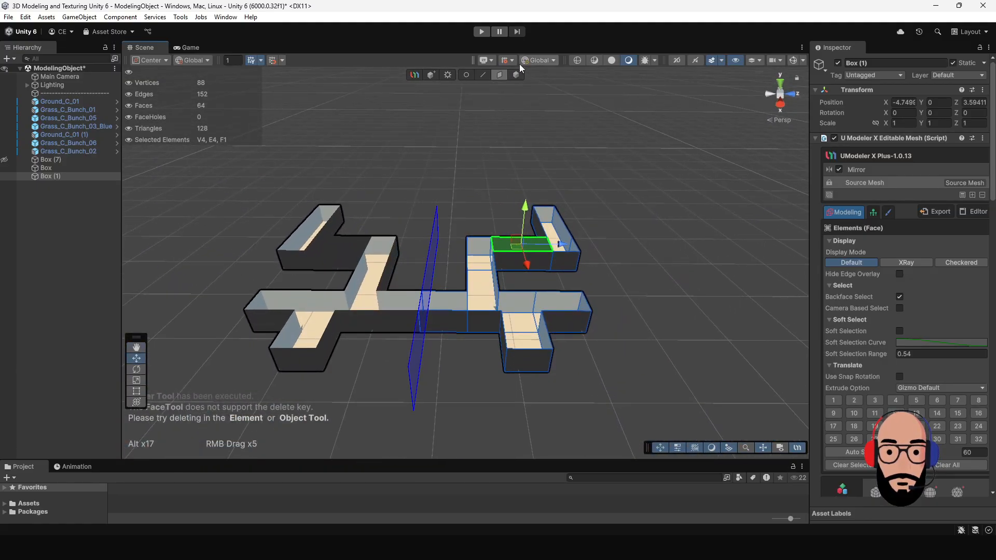
pyautogui.click(517, 76)
pyautogui.keyDown('alt'); pyautogui.moveTo(478, 225); pyautogui.dragTo(537, 113); pyautogui.keyUp('alt')
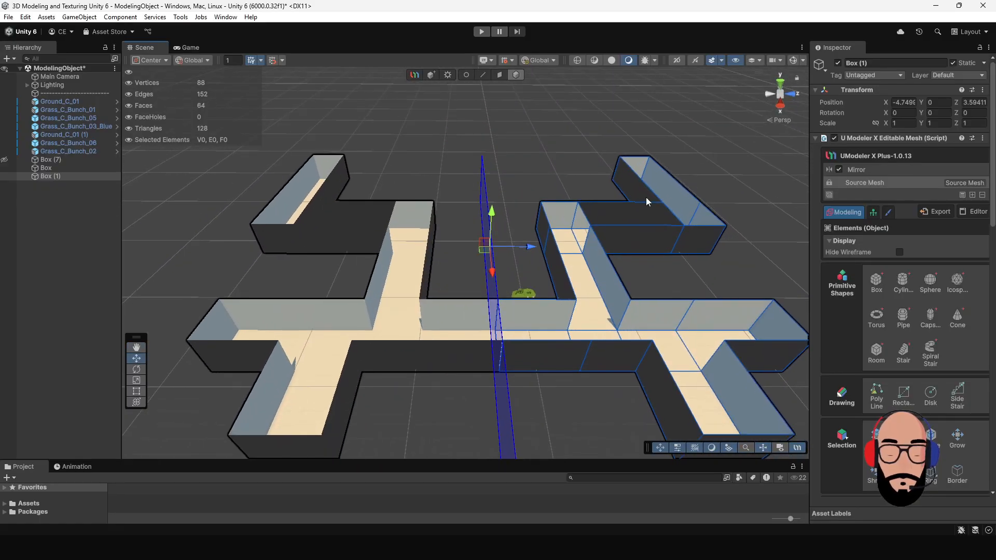
# Step: Select the Mirror modifier in the modifier stack and remove it from the object
pyautogui.click(948, 169)
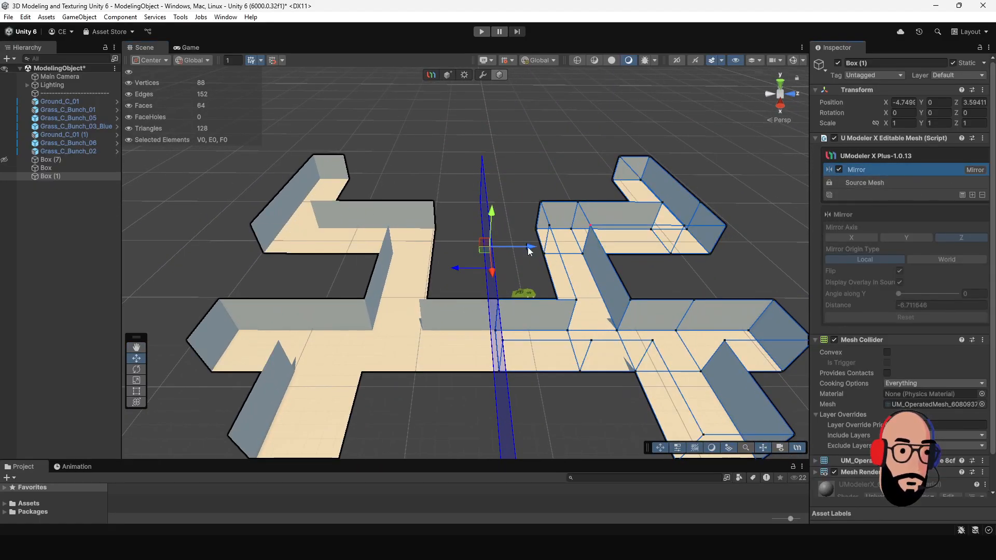
pyautogui.keyDown('alt'); pyautogui.moveTo(526, 245); pyautogui.dragTo(486, 226); pyautogui.keyUp('alt')
pyautogui.keyDown('alt'); pyautogui.moveTo(660, 242); pyautogui.dragTo(757, 213); pyautogui.keyUp('alt')
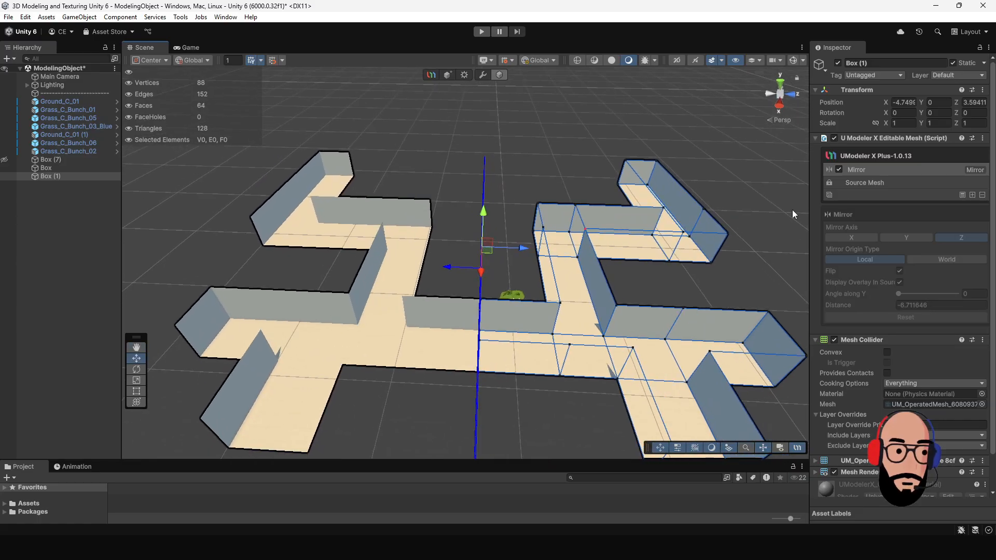
pyautogui.click(982, 196)
pyautogui.keyDown('alt'); pyautogui.moveTo(668, 311); pyautogui.dragTo(530, 254); pyautogui.keyUp('alt')
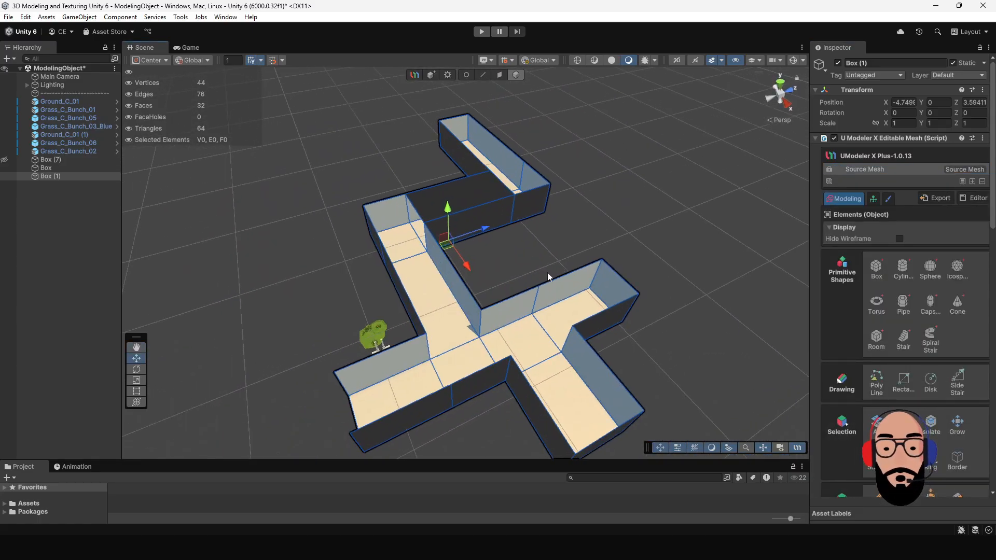
# Step: Delete the Box (1) object from the scene
pyautogui.keyDown('alt'); pyautogui.moveTo(499, 287); pyautogui.dragTo(501, 134); pyautogui.keyUp('alt')
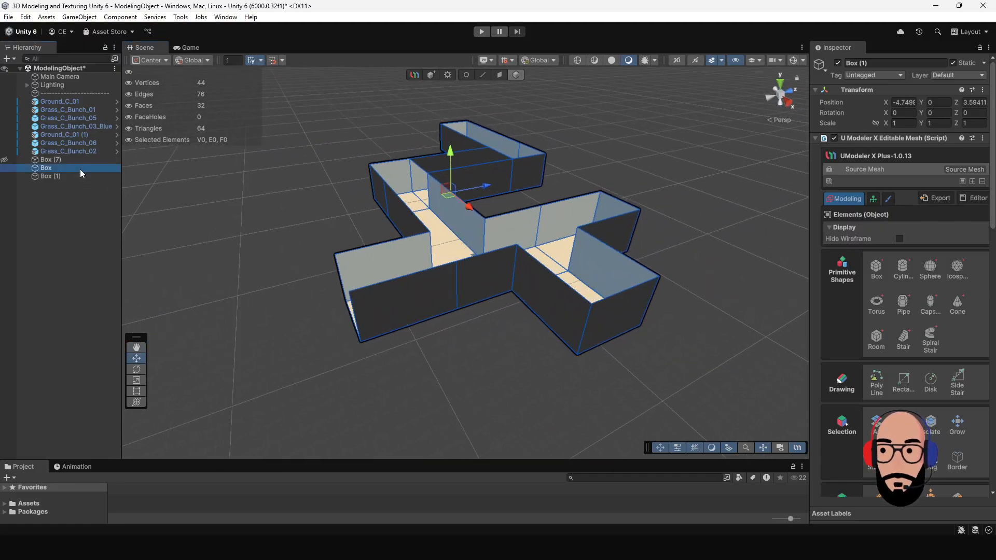
pyautogui.click(79, 176)
pyautogui.press('Delete')
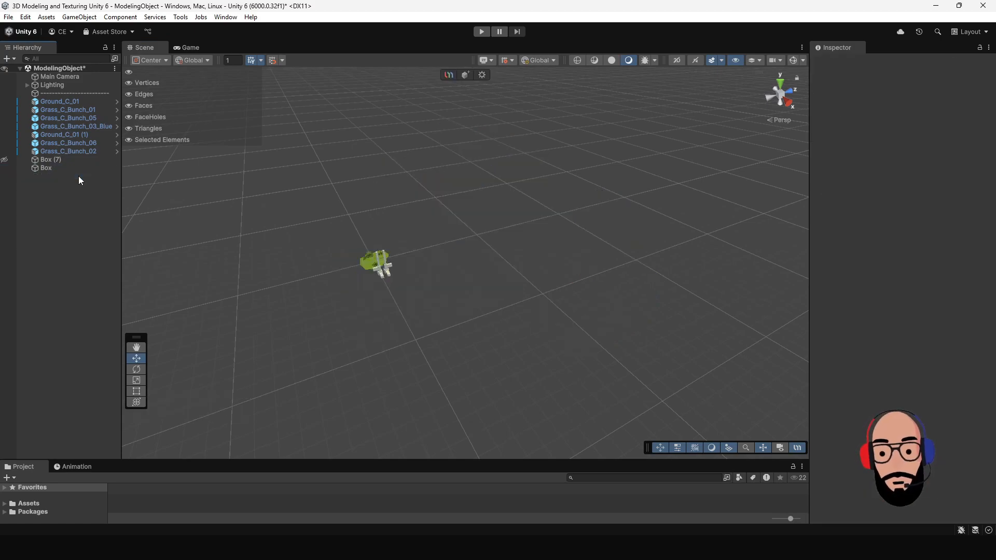